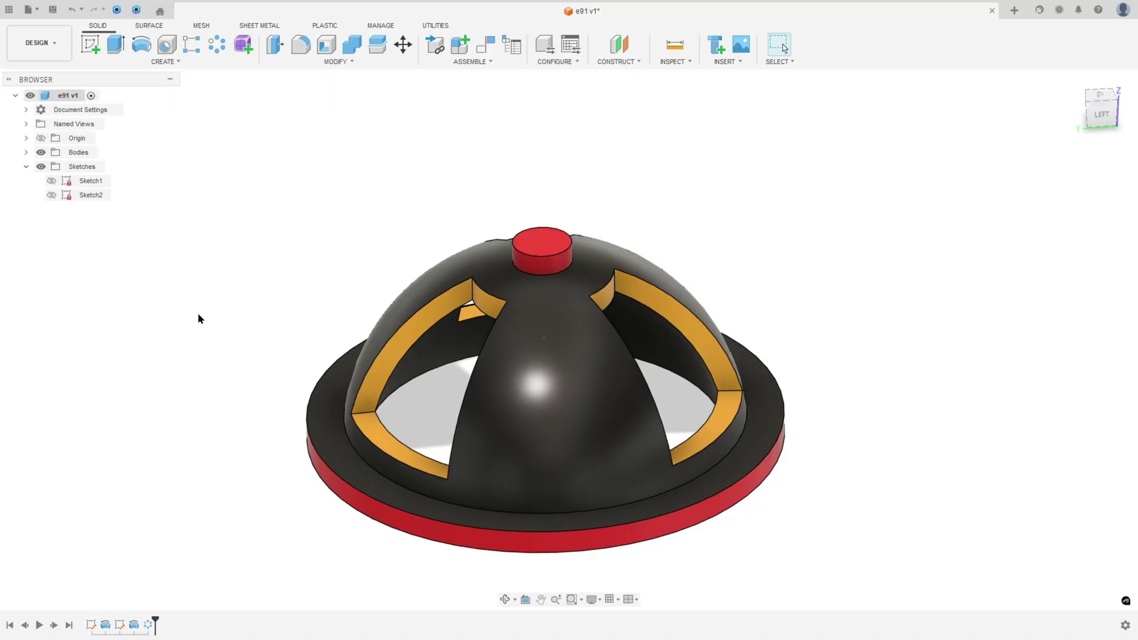
Replay the dome's build history, then draw a red freehand mark beside the PDF drawing views.
{"action": "left_click", "coordinate": [39, 625]}
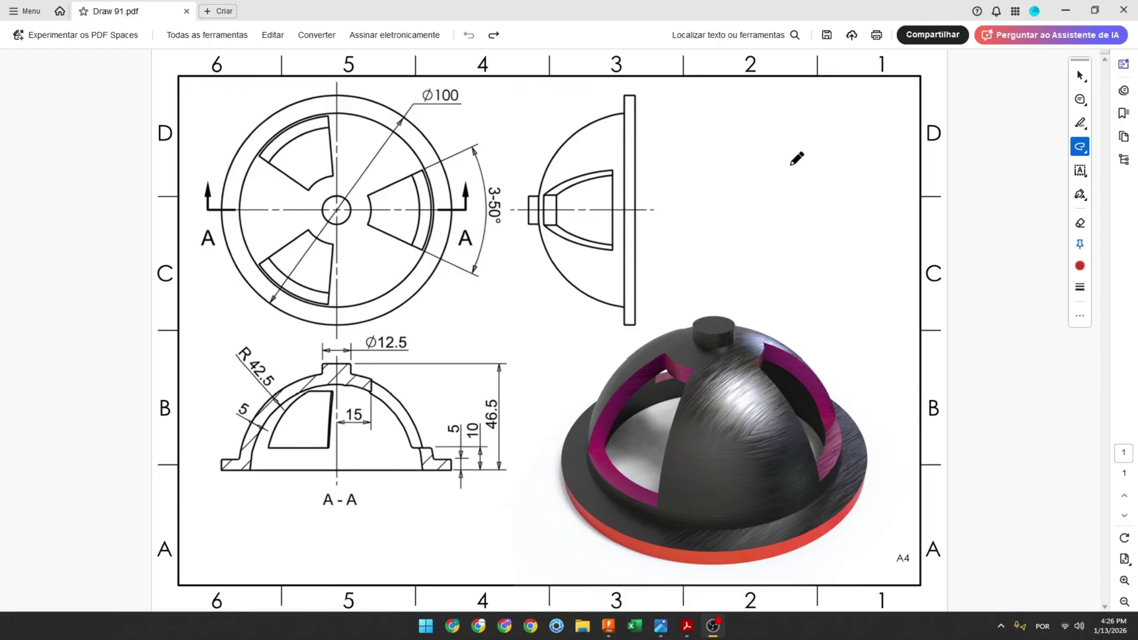
{"action": "mouse_move", "coordinate": [791, 164]}
{"action": "left_mouse_down"}
{"action": "mouse_move", "coordinate": [804, 265]}
{"action": "mouse_move", "coordinate": [787, 305]}
{"action": "left_mouse_up"}
{"action": "left_click_drag", "start_coordinate": [803, 264], "coordinate": [780, 269]}
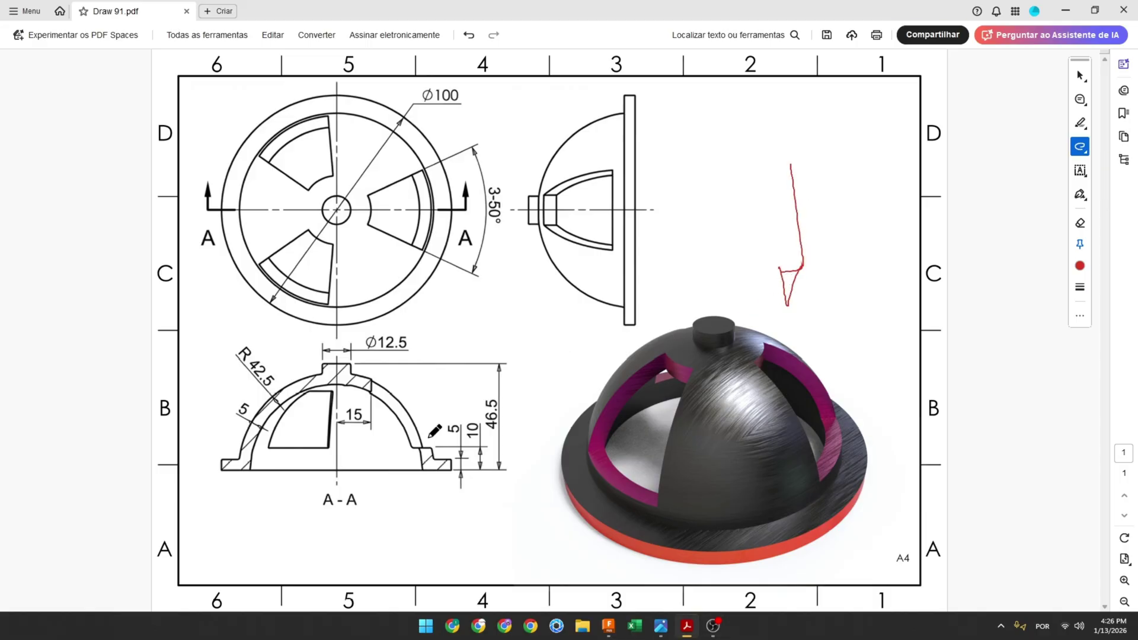
Mark section A-A in red: centreline, struck 46.5 height, boss top, and Ø12.5 halved.
{"action": "mouse_move", "coordinate": [215, 533]}
{"action": "left_mouse_down"}
{"action": "mouse_move", "coordinate": [264, 490]}
{"action": "mouse_move", "coordinate": [254, 483]}
{"action": "mouse_move", "coordinate": [270, 499]}
{"action": "left_mouse_up"}
{"action": "left_click", "coordinate": [335, 471]}
{"action": "scroll", "coordinate": [335, 469], "scroll_direction": "up", "scroll_amount": 2, "text": "ctrl"}
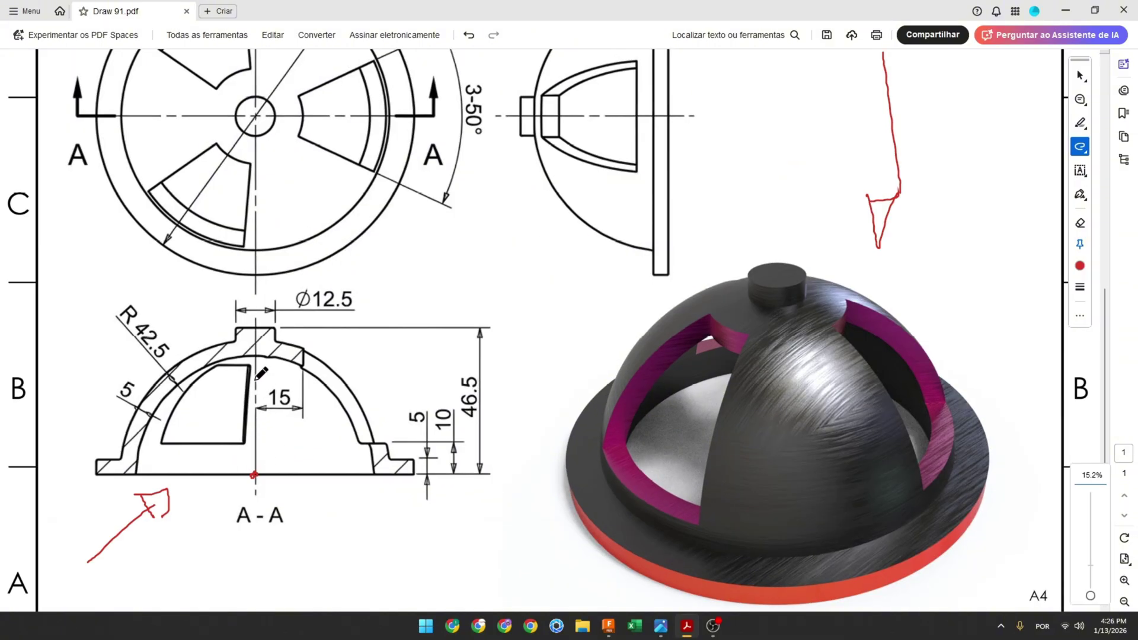
{"action": "left_click_drag", "start_coordinate": [257, 329], "coordinate": [253, 474]}
{"action": "left_click_drag", "start_coordinate": [470, 370], "coordinate": [466, 422]}
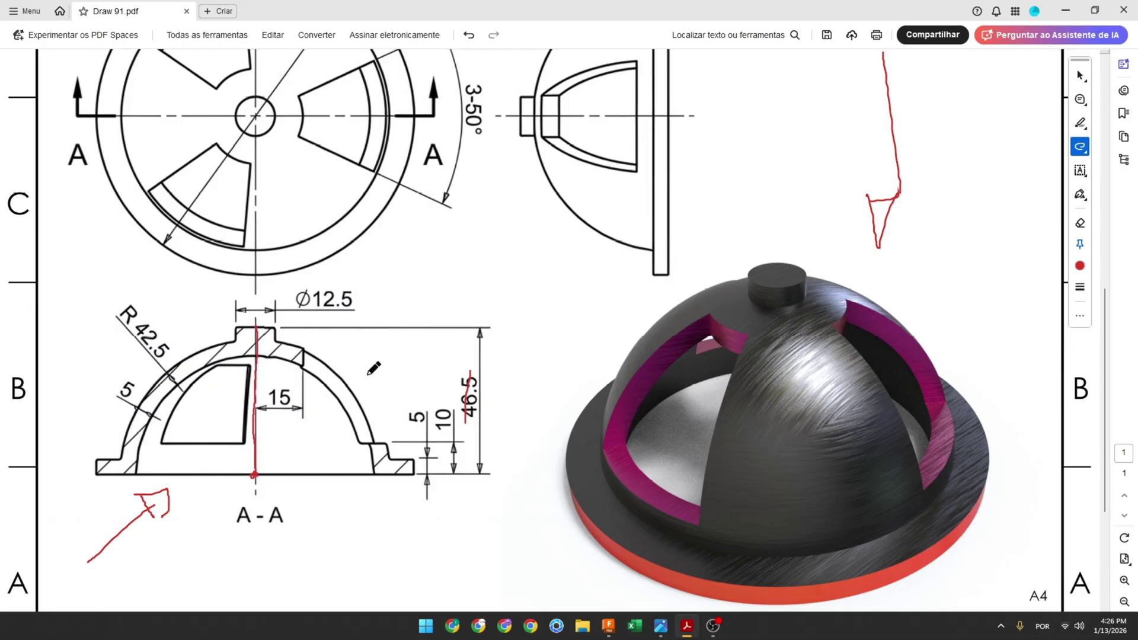
{"action": "mouse_move", "coordinate": [256, 327]}
{"action": "left_mouse_down"}
{"action": "mouse_move", "coordinate": [359, 295]}
{"action": "mouse_move", "coordinate": [364, 307]}
{"action": "left_mouse_up"}
{"action": "left_click_drag", "start_coordinate": [377, 299], "coordinate": [392, 307]}
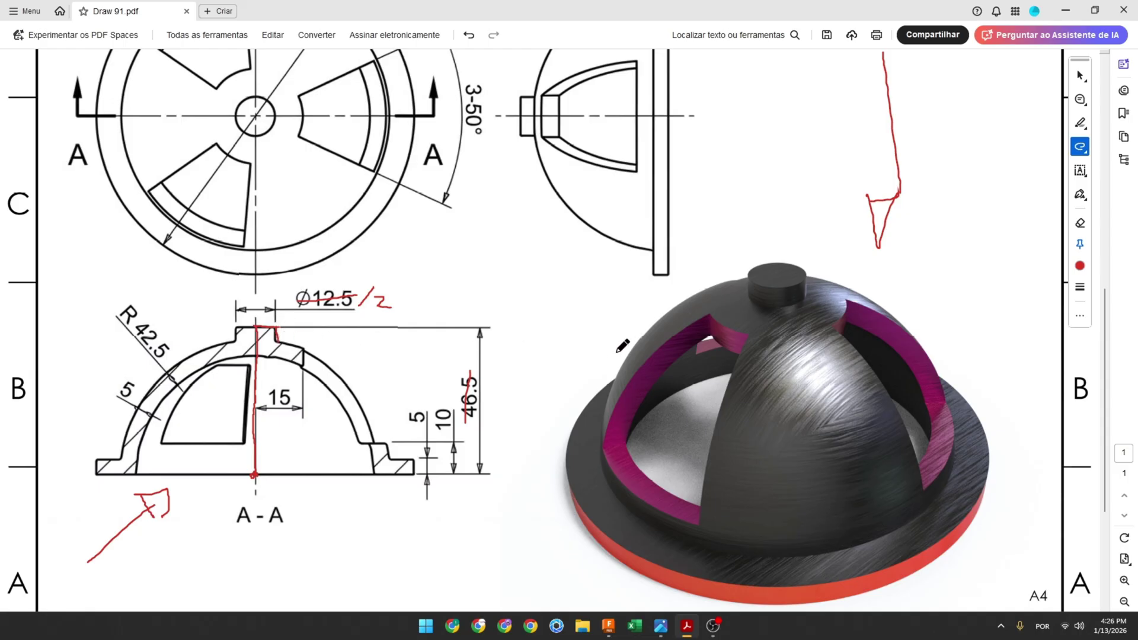
Start a new sketch on the front origin plane of the empty Fusion design.
{"action": "left_click", "coordinate": [606, 628]}
{"action": "left_click", "coordinate": [91, 44]}
{"action": "left_click", "coordinate": [591, 338]}
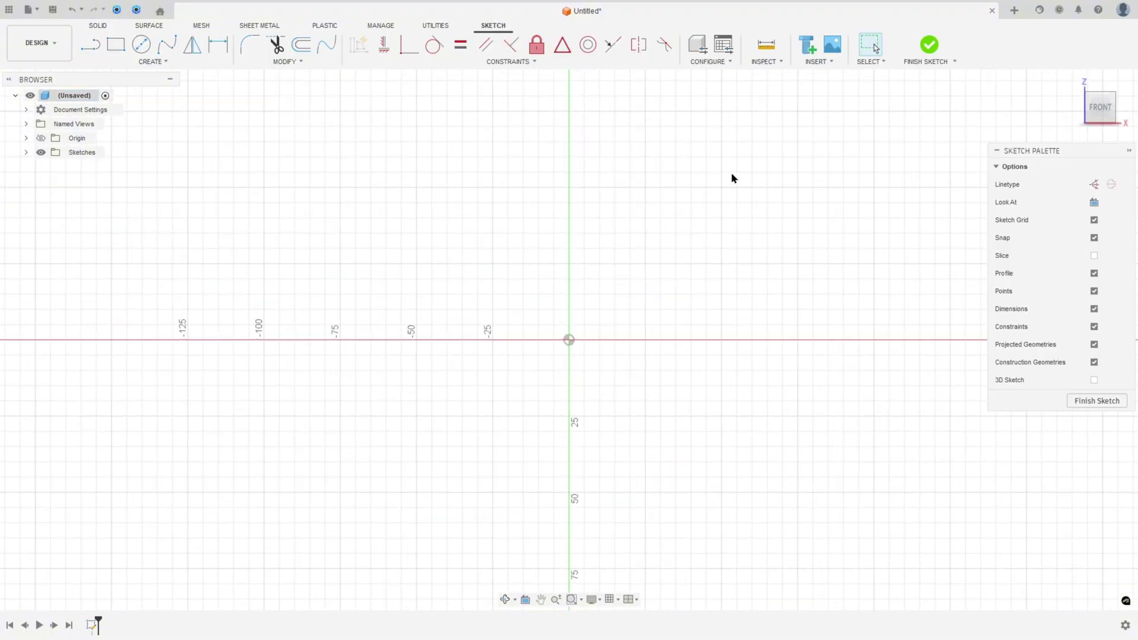
Draw a 46.5 mm vertical construction line up from the origin as the axis.
{"action": "left_click", "coordinate": [89, 45]}
{"action": "left_click", "coordinate": [1095, 184]}
{"action": "left_click", "coordinate": [569, 340]}
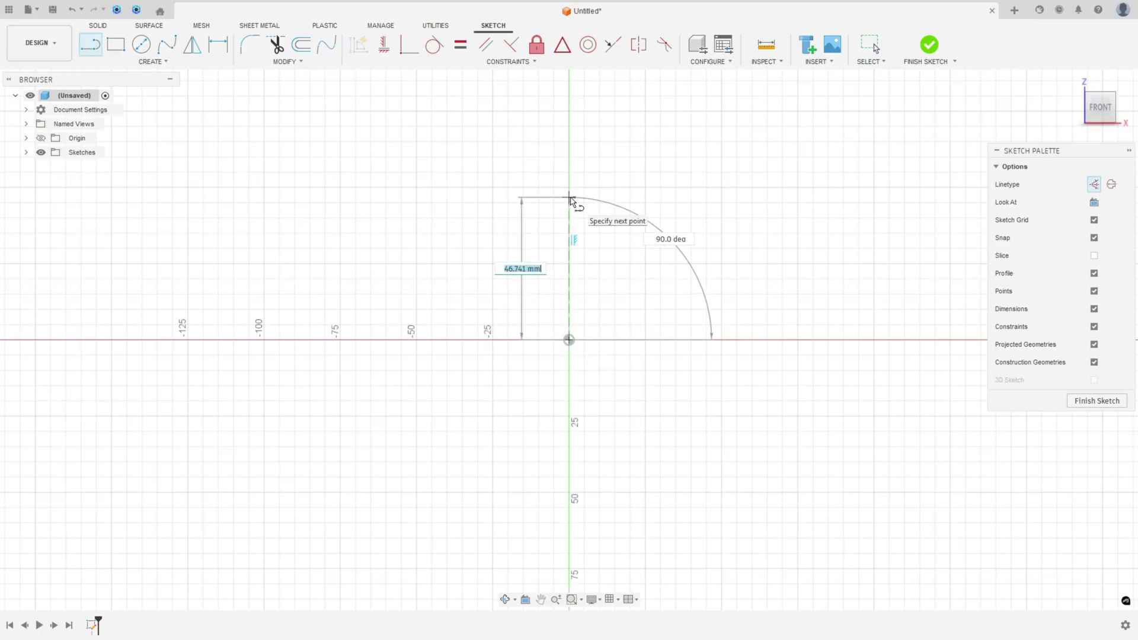
{"action": "type", "text": "46.5"}
{"action": "key", "text": "Return"}
{"action": "key", "text": "Escape"}
{"action": "scroll", "coordinate": [595, 204], "scroll_direction": "up", "scroll_amount": 4}
{"action": "scroll", "coordinate": [578, 206], "scroll_direction": "up", "scroll_amount": 2}
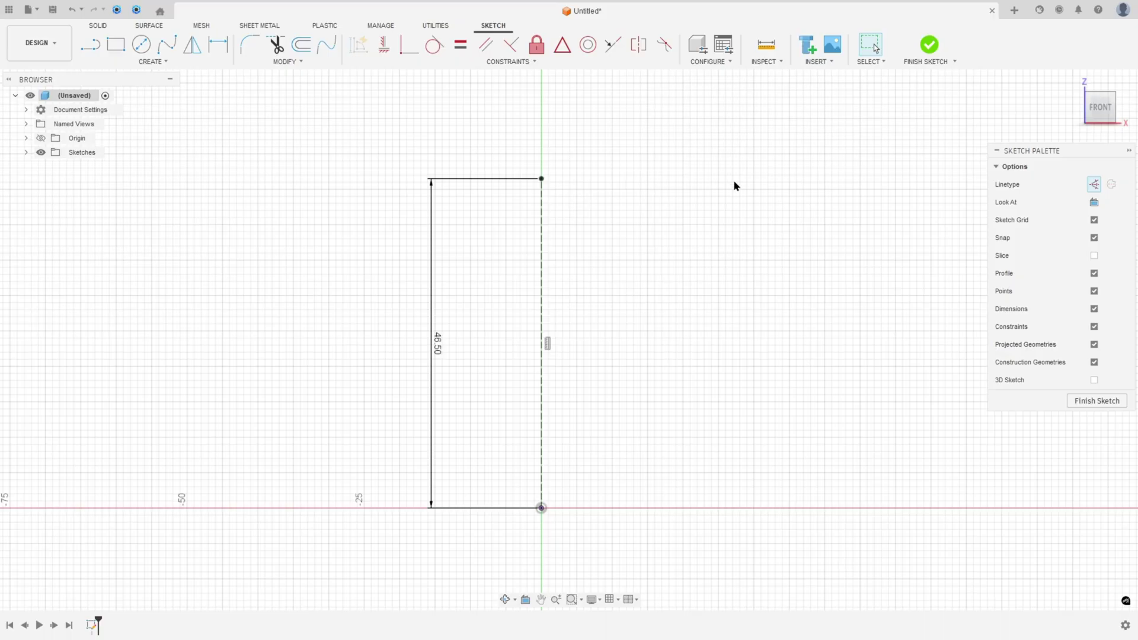
From the axis top, draw a solid 6.25 mm horizontal step and a 5.5 mm vertical drop.
{"action": "key", "text": "l"}
{"action": "left_click", "coordinate": [1094, 184]}
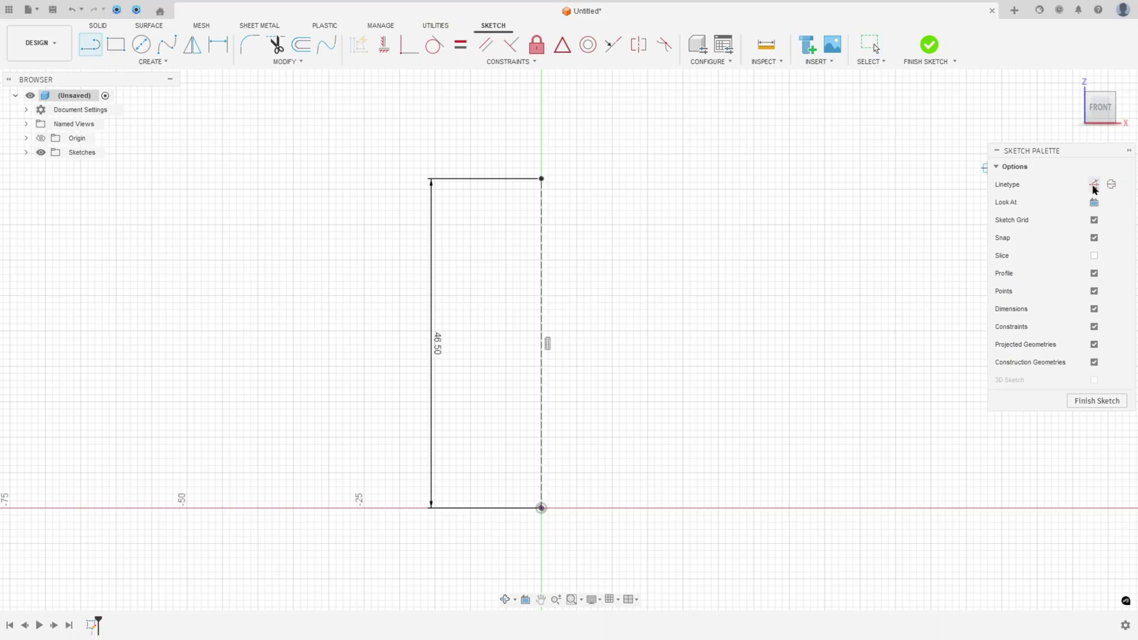
{"action": "left_click", "coordinate": [541, 179]}
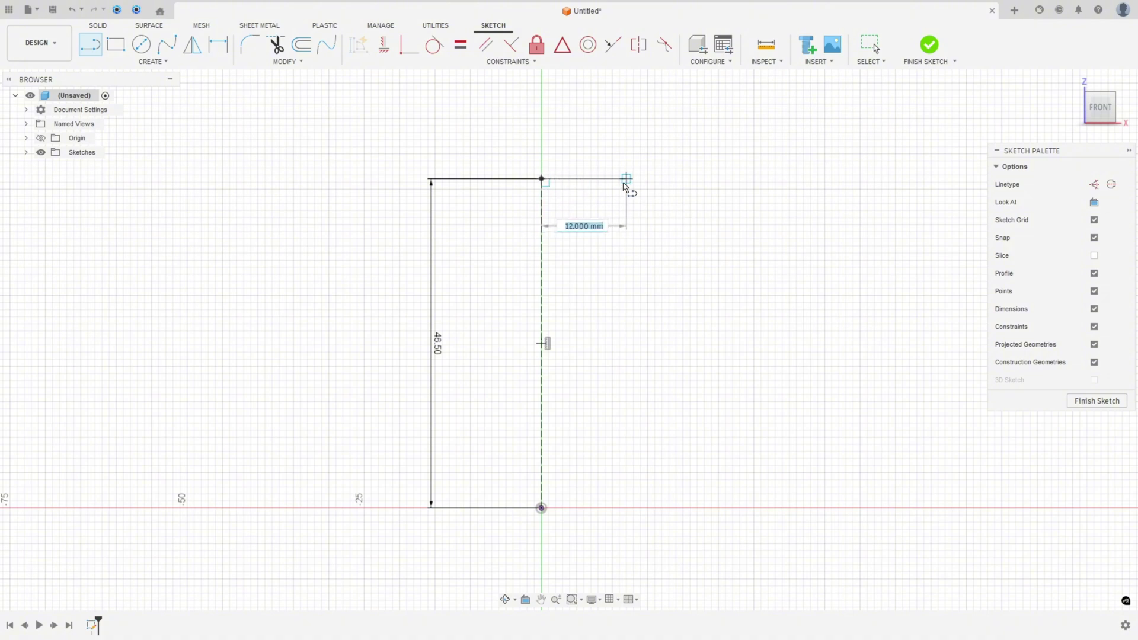
{"action": "type", "text": "12,5/2"}
{"action": "key", "text": "Return"}
{"action": "type", "text": "5.5"}
{"action": "key", "text": "Return"}
{"action": "key", "text": "Escape"}
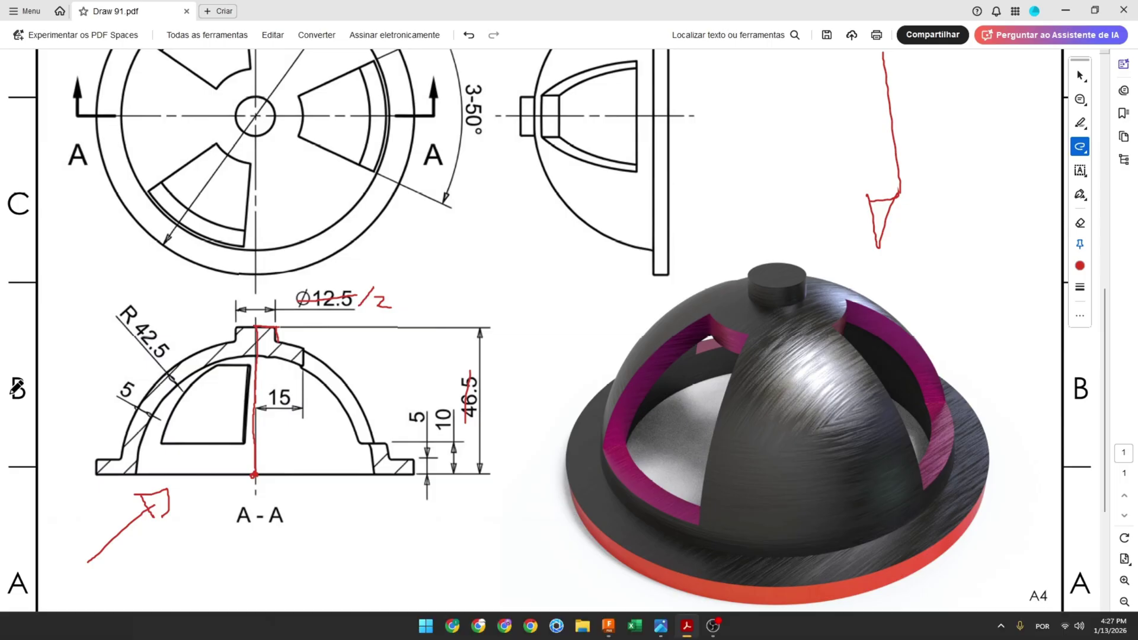
Trace the dome's outer arc and strike the R42.5 radius in red, then return to Fusion.
{"action": "mouse_move", "coordinate": [290, 345]}
{"action": "left_mouse_down"}
{"action": "mouse_move", "coordinate": [345, 382]}
{"action": "mouse_move", "coordinate": [372, 440]}
{"action": "left_mouse_up"}
{"action": "left_click_drag", "start_coordinate": [123, 307], "coordinate": [163, 356]}
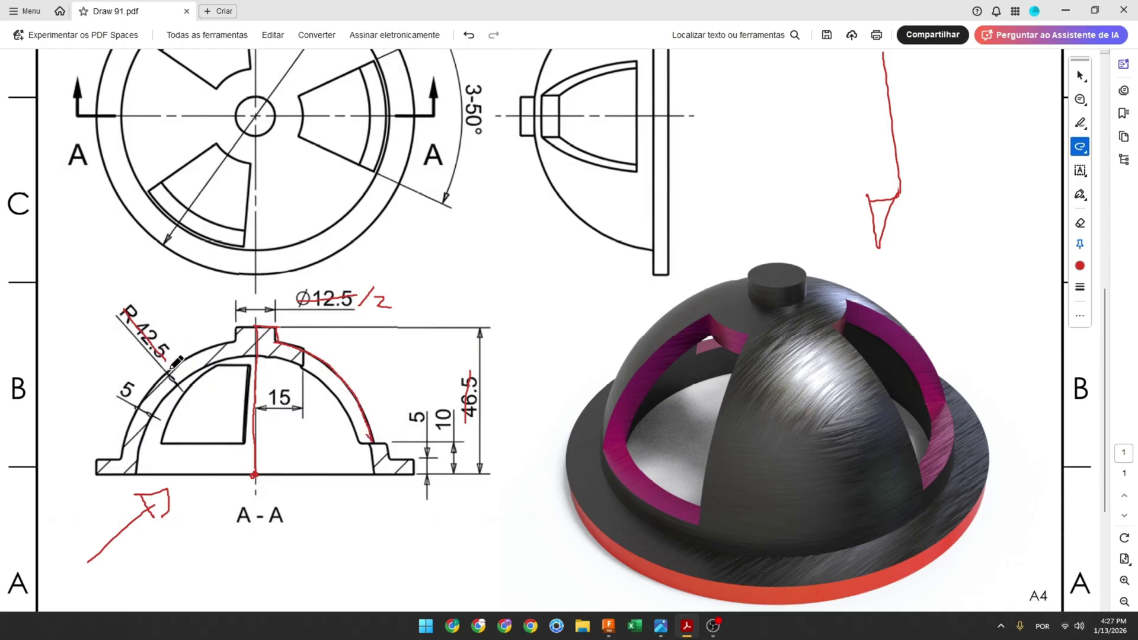
{"action": "left_click", "coordinate": [609, 626]}
{"action": "left_click", "coordinate": [159, 62]}
Draw a center-point arc at the origin with a 42.5 mm radius, sweeping down to the right.
{"action": "mouse_move", "coordinate": [130, 111]}
{"action": "left_click", "coordinate": [218, 122]}
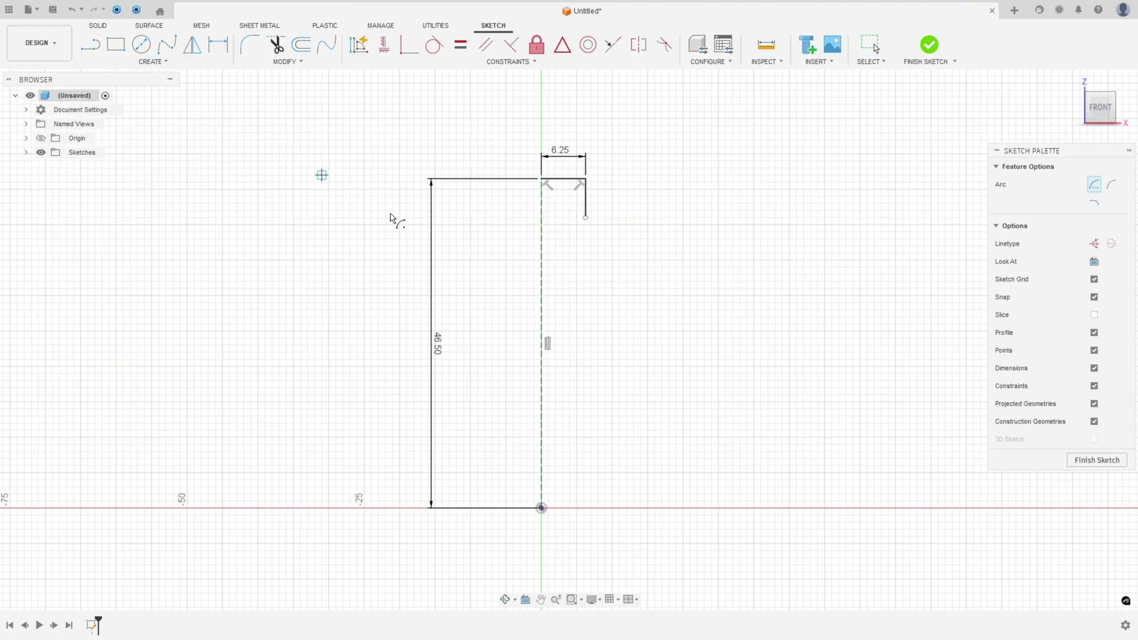
{"action": "left_click", "coordinate": [541, 508]}
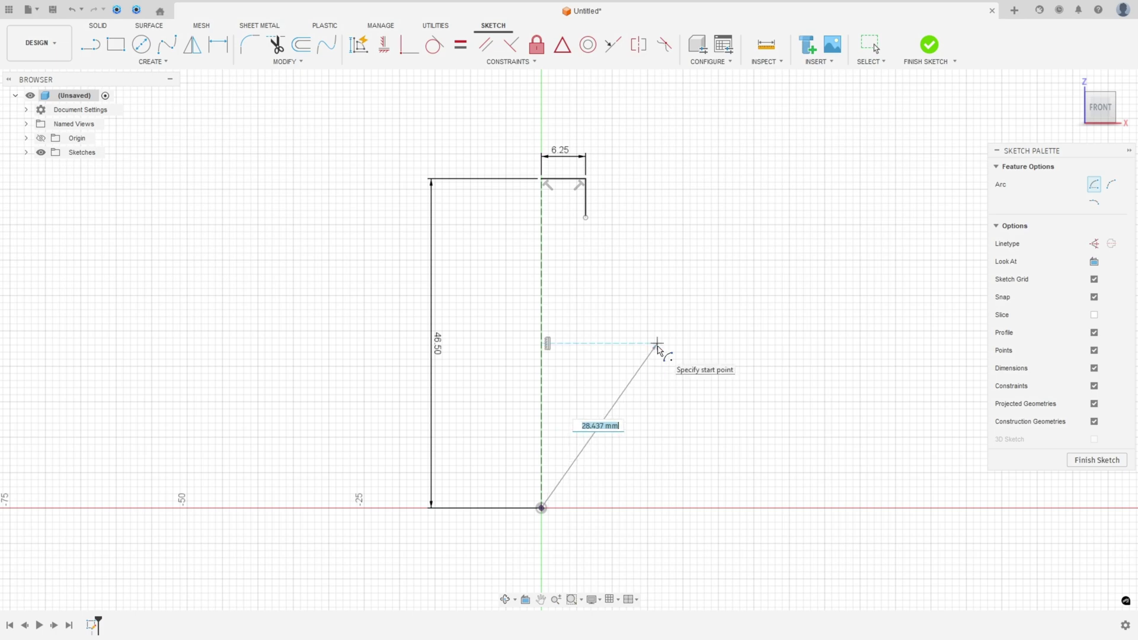
{"action": "type", "text": "42.5"}
{"action": "key", "text": "Return"}
{"action": "left_click", "coordinate": [618, 249]}
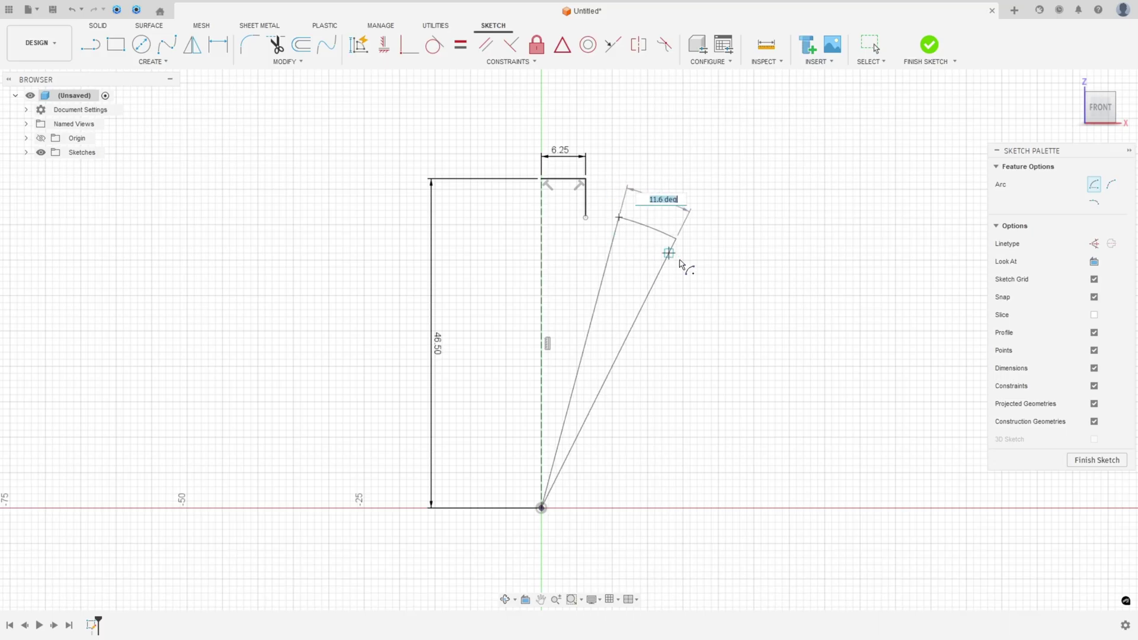
{"action": "left_click", "coordinate": [840, 476]}
{"action": "key", "text": "Escape"}
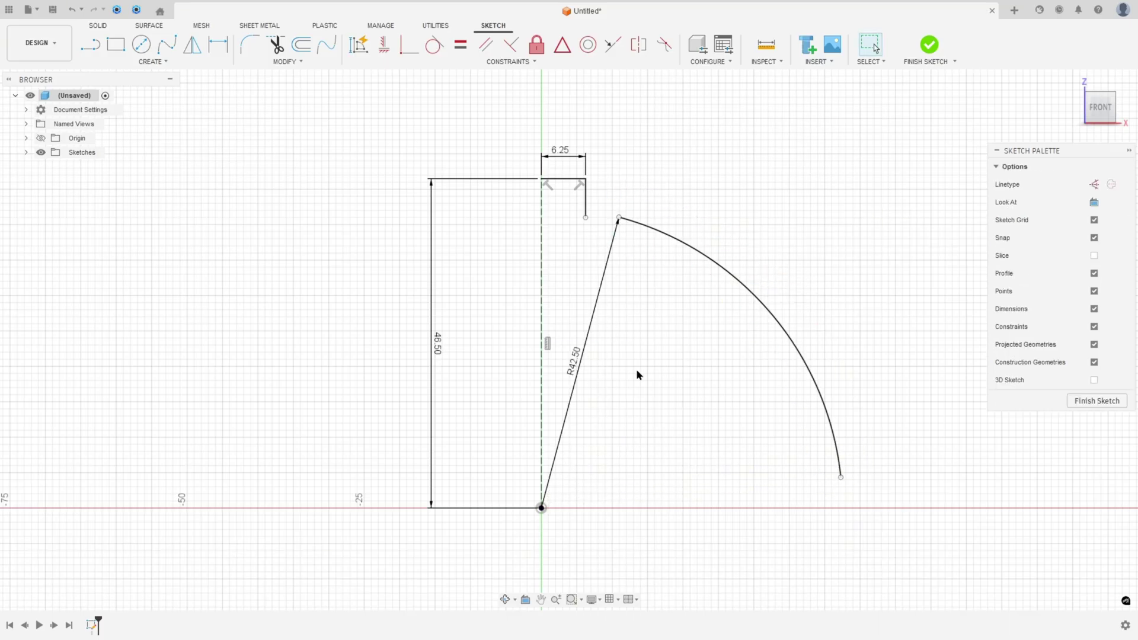
{"action": "left_click_drag", "start_coordinate": [576, 372], "coordinate": [784, 231]}
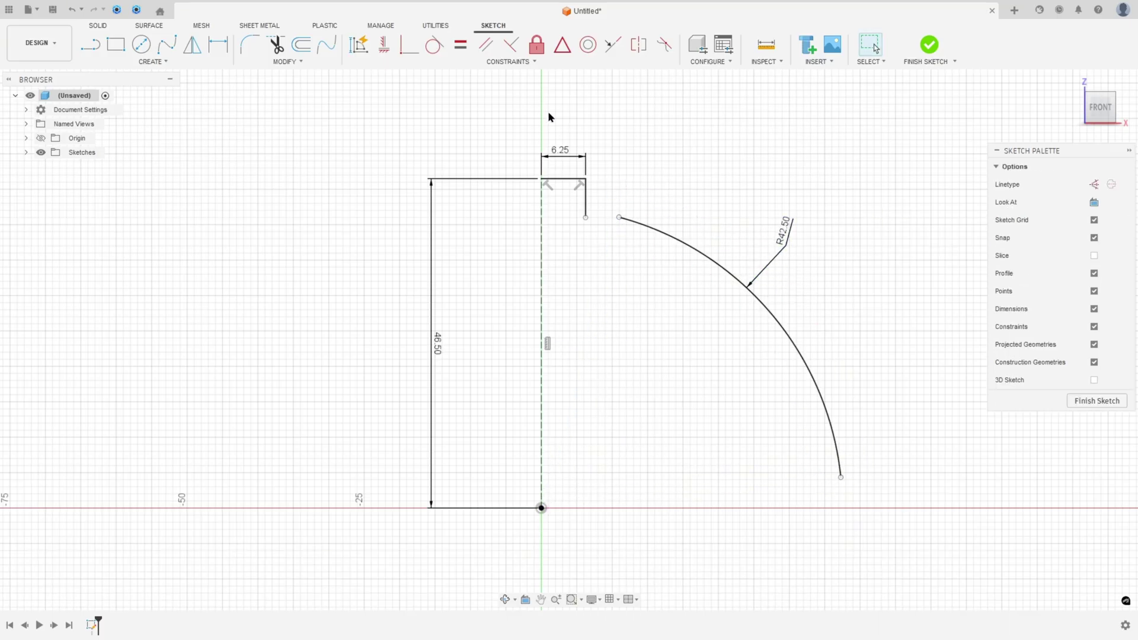
Make the boss step's end coincident with the arc's top.
{"action": "left_click", "coordinate": [409, 44]}
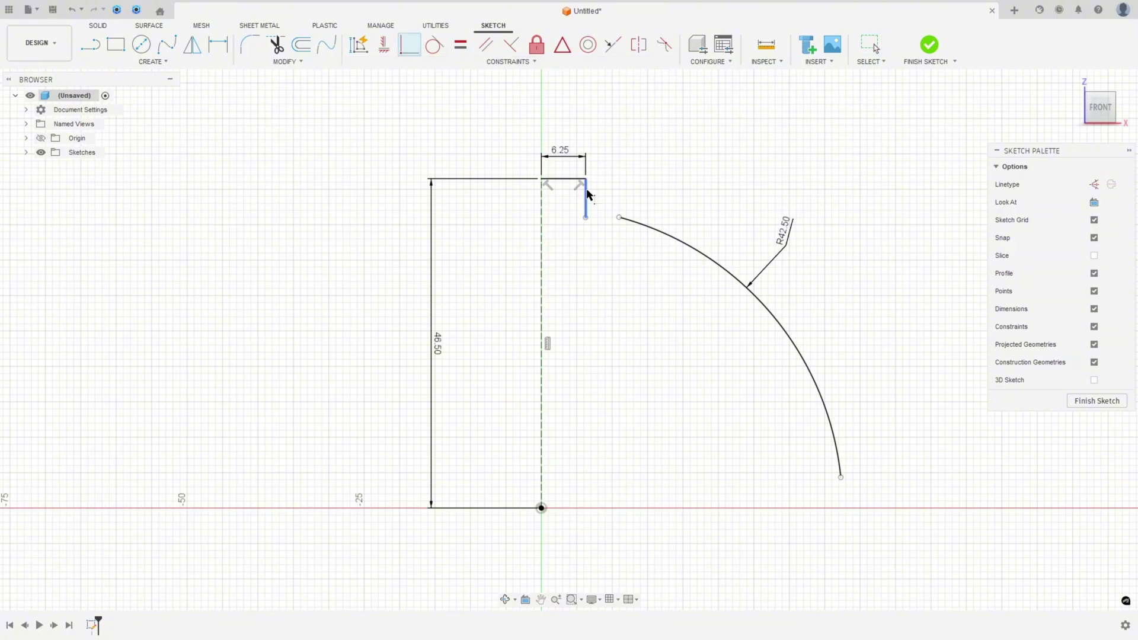
{"action": "left_click", "coordinate": [586, 217]}
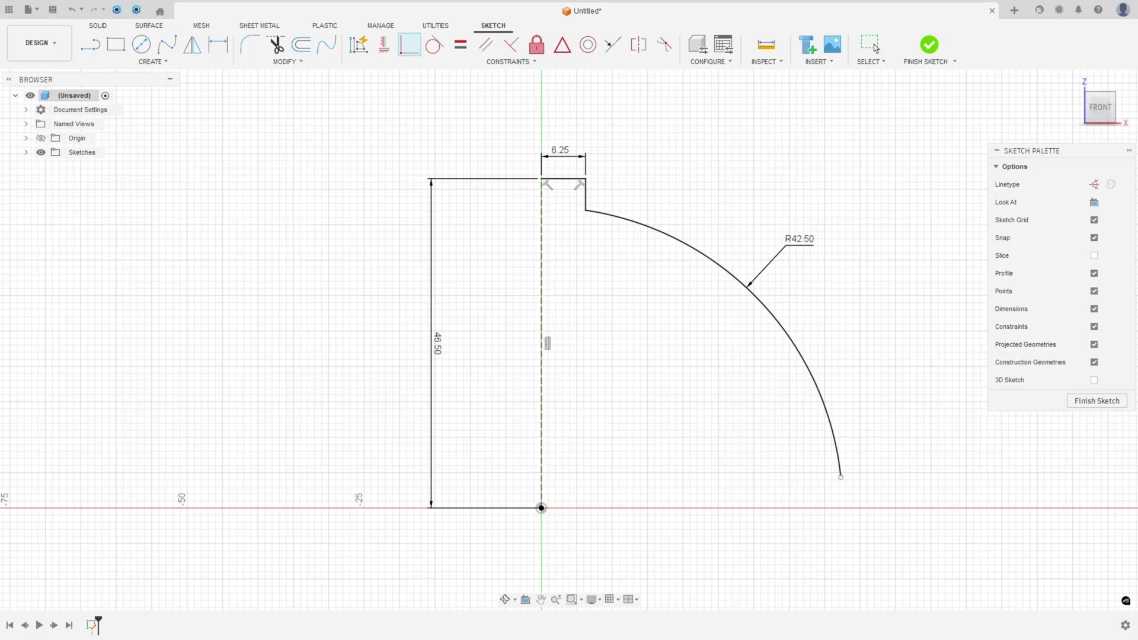
{"action": "key", "text": "alt+Tab"}
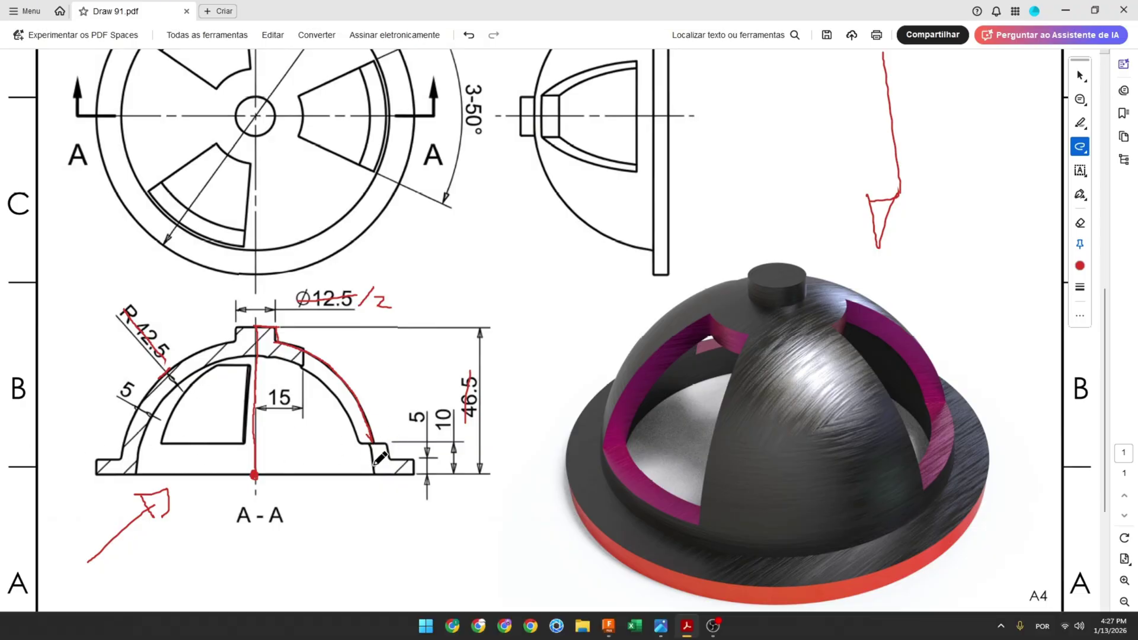
Mark the flange step edges and strike the 5 mm flange height in red on section A-A.
{"action": "left_click_drag", "start_coordinate": [380, 460], "coordinate": [415, 458]}
{"action": "mouse_move", "coordinate": [93, 460]}
{"action": "left_mouse_down"}
{"action": "mouse_move", "coordinate": [125, 456]}
{"action": "mouse_move", "coordinate": [95, 472]}
{"action": "left_mouse_up"}
{"action": "left_click_drag", "start_coordinate": [93, 460], "coordinate": [124, 458]}
{"action": "left_click_drag", "start_coordinate": [420, 407], "coordinate": [420, 422]}
{"action": "scroll", "coordinate": [308, 412], "scroll_direction": "up", "scroll_amount": 3}
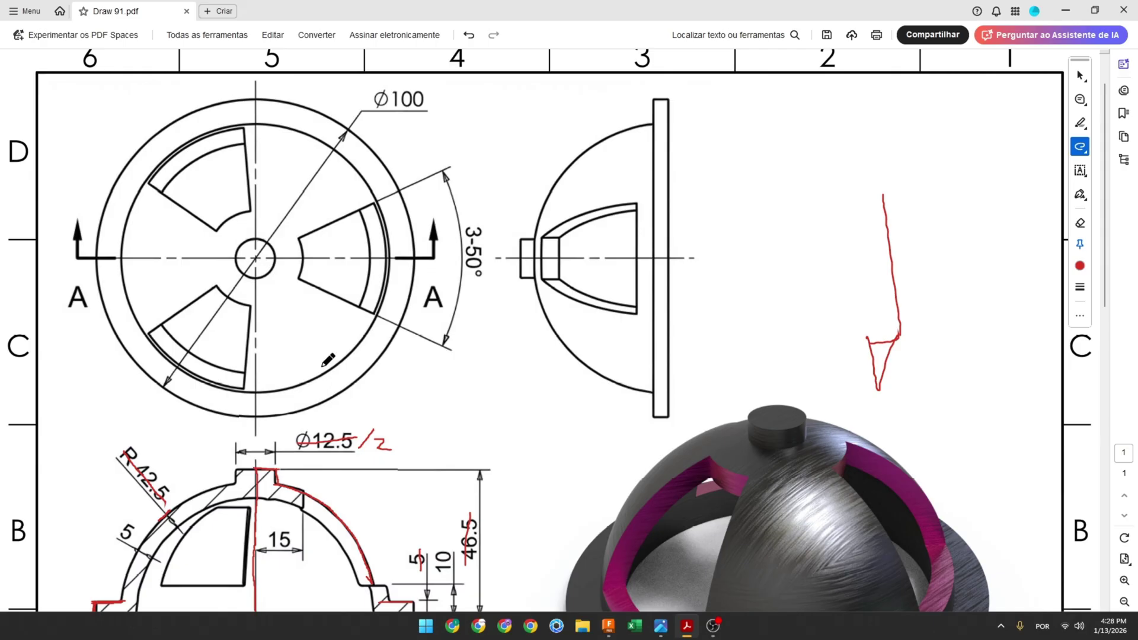
{"action": "scroll", "coordinate": [321, 313], "scroll_direction": "down", "scroll_amount": 4}
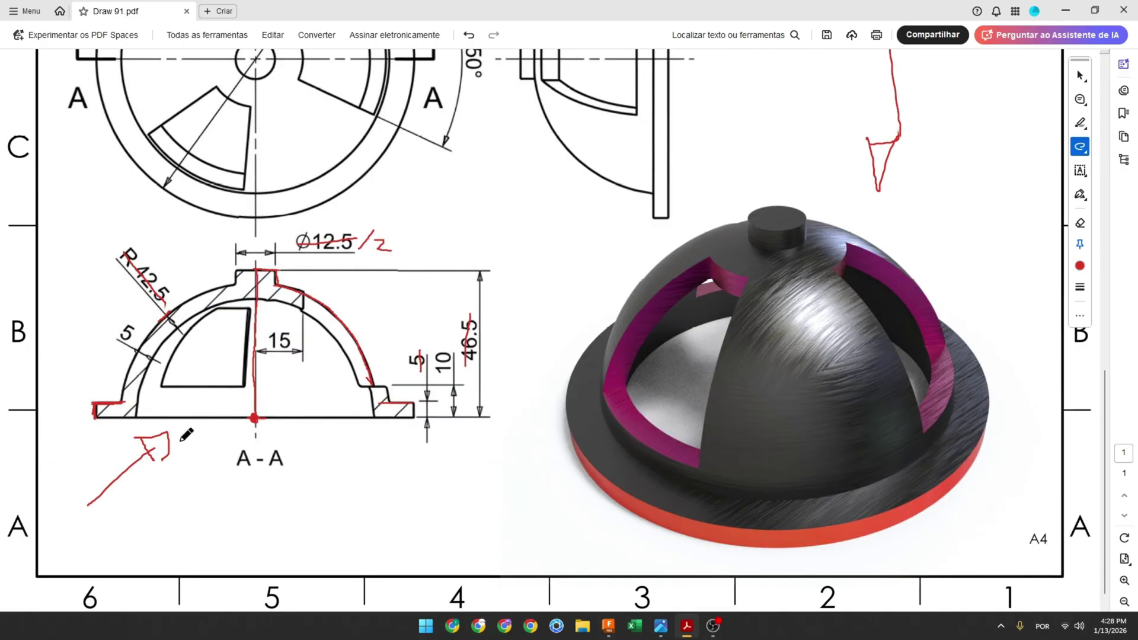
{"action": "left_click", "coordinate": [610, 626]}
Draw the flange from the arc's lower end: a horizontal top edge and a drop to the axis.
{"action": "key", "text": "l"}
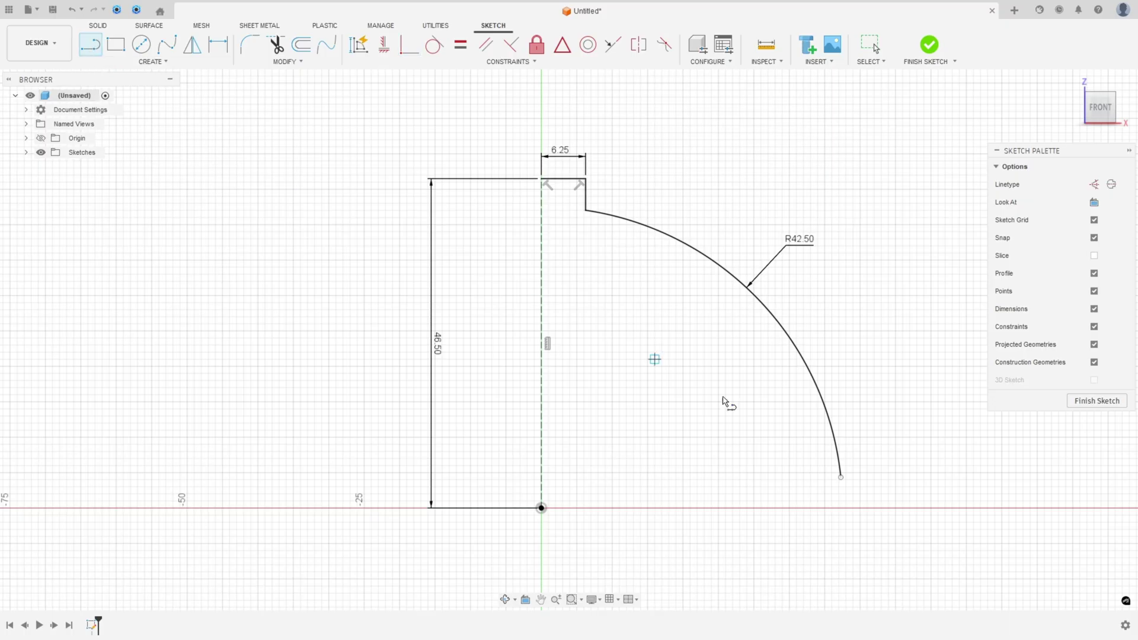
{"action": "left_click", "coordinate": [841, 478]}
{"action": "left_click", "coordinate": [903, 477]}
{"action": "left_click", "coordinate": [902, 508]}
{"action": "key", "text": "Escape"}
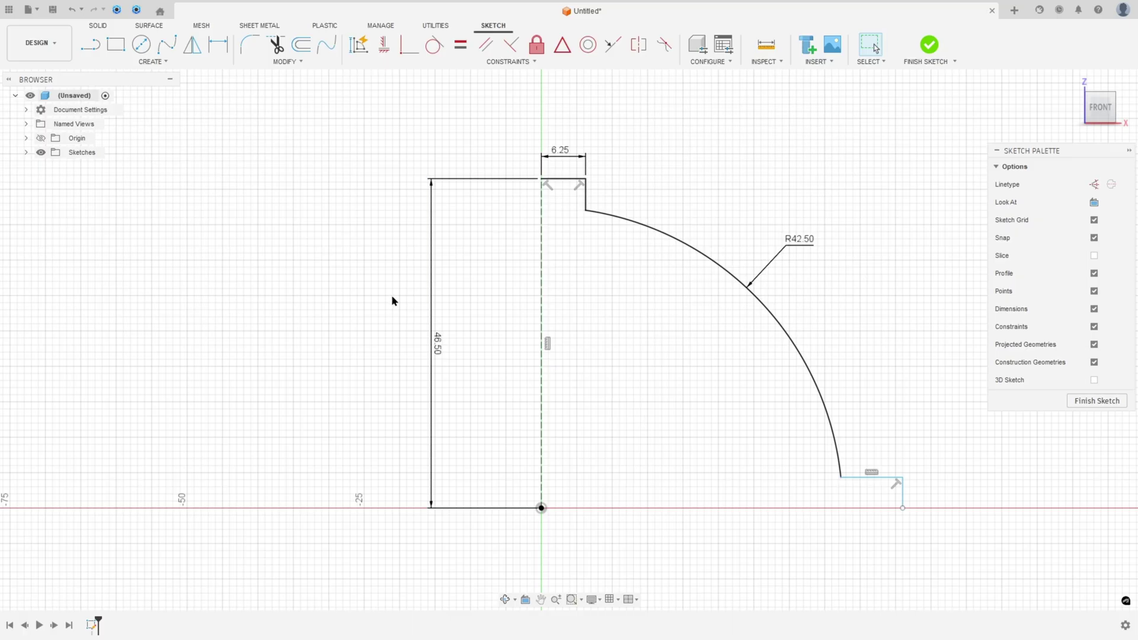
Dimension the flange 50 mm from the origin and 5 mm high.
{"action": "left_click", "coordinate": [218, 45]}
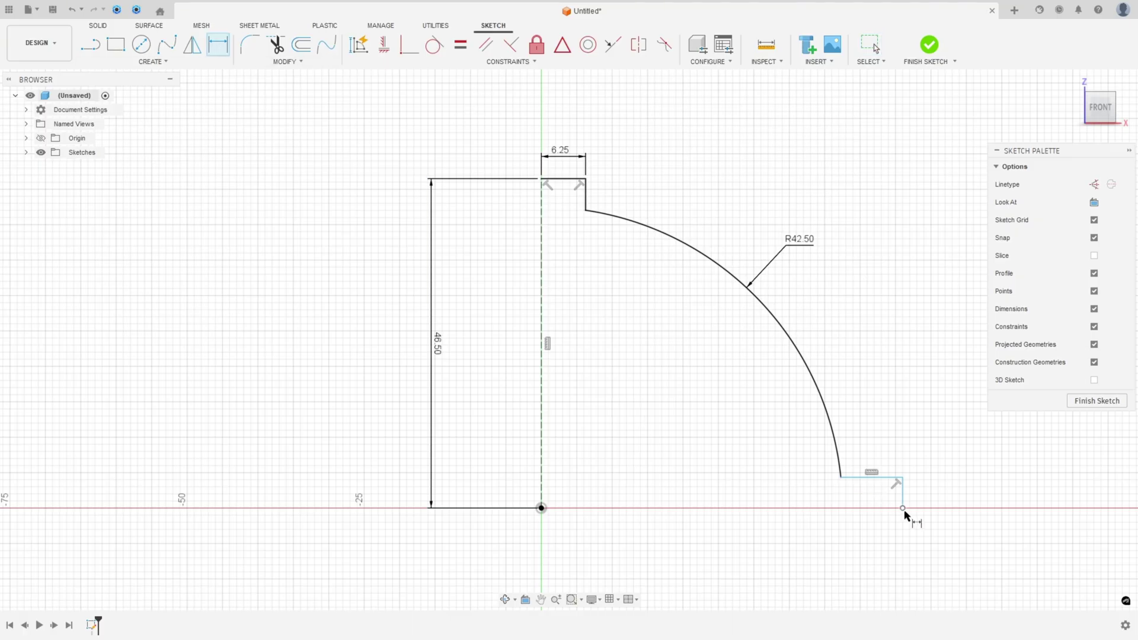
{"action": "left_click", "coordinate": [902, 508]}
{"action": "left_click", "coordinate": [541, 508]}
{"action": "left_click", "coordinate": [725, 534]}
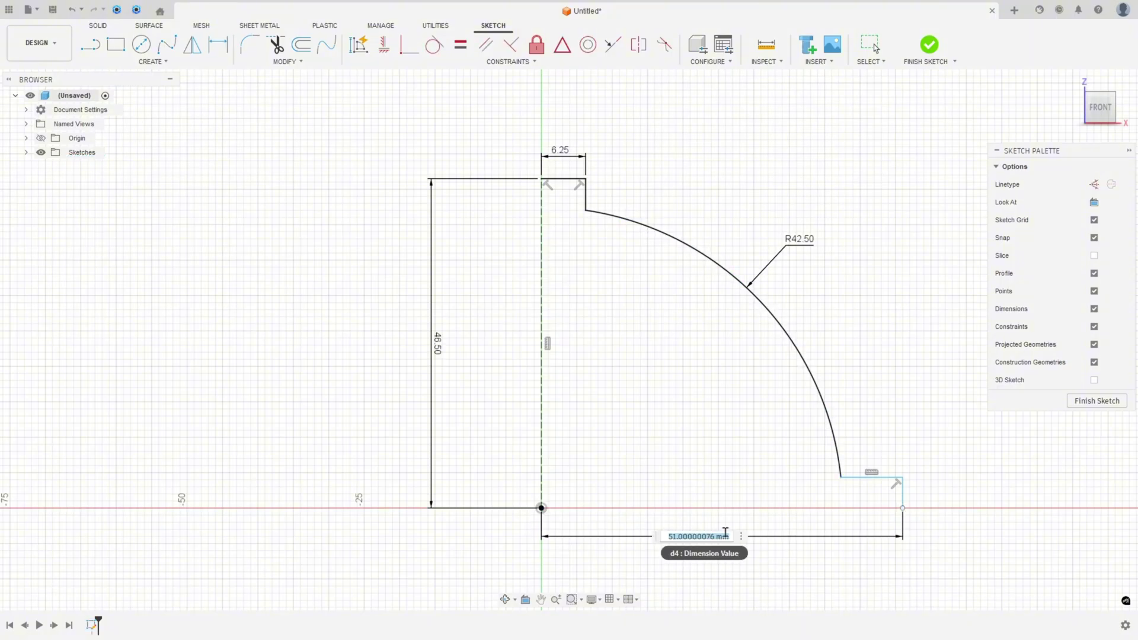
{"action": "type", "text": "50"}
{"action": "key", "text": "Return"}
{"action": "left_click", "coordinate": [885, 478]}
{"action": "left_click", "coordinate": [895, 508]}
{"action": "left_click", "coordinate": [928, 492]}
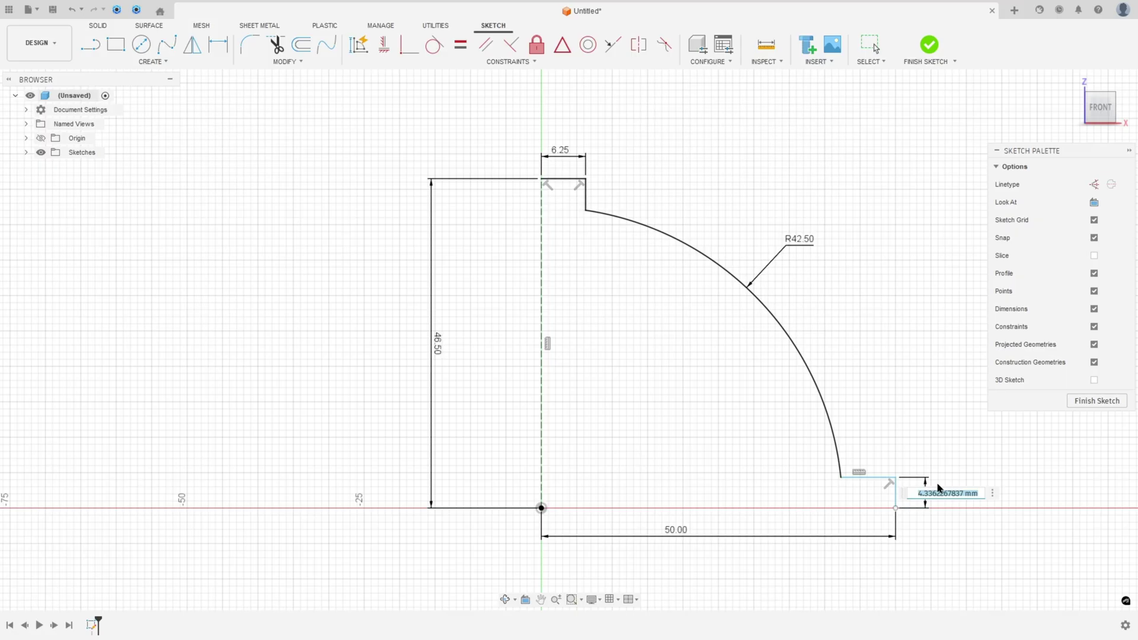
{"action": "type", "text": "5"}
{"action": "key", "text": "Return"}
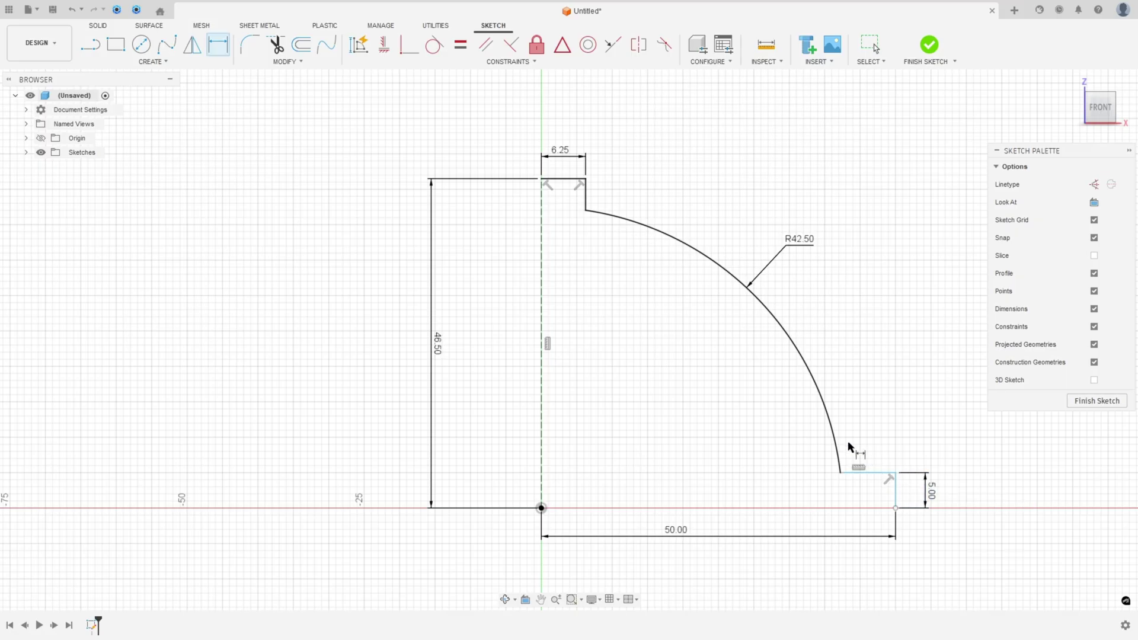
Constrain the flange's bottom corner horizontal with the origin.
{"action": "left_click", "coordinate": [382, 46]}
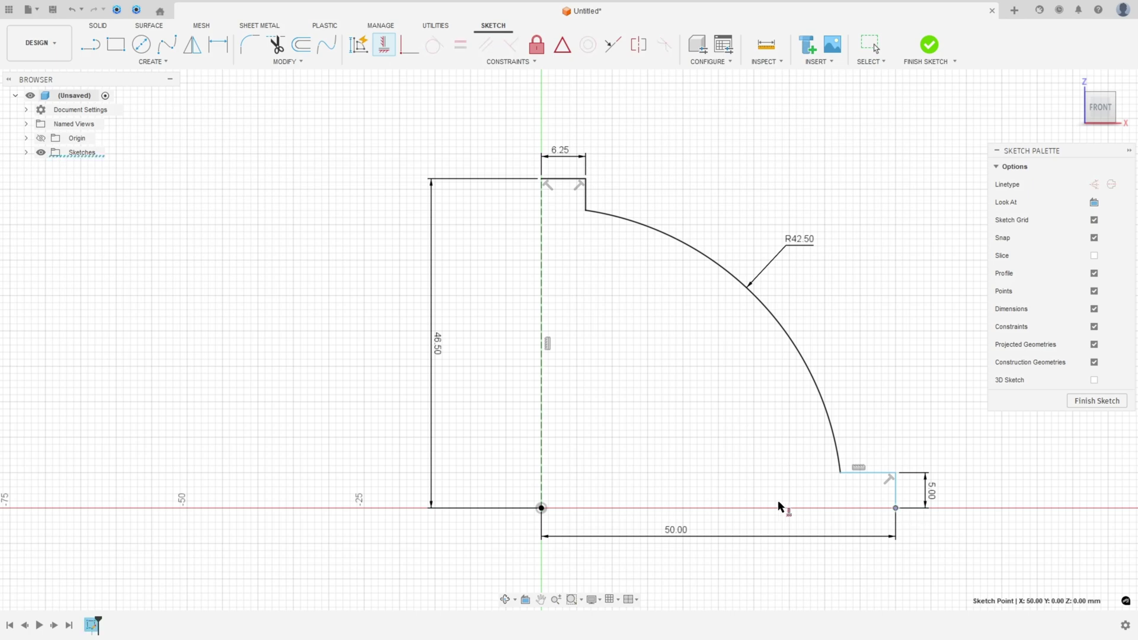
{"action": "left_click", "coordinate": [548, 506]}
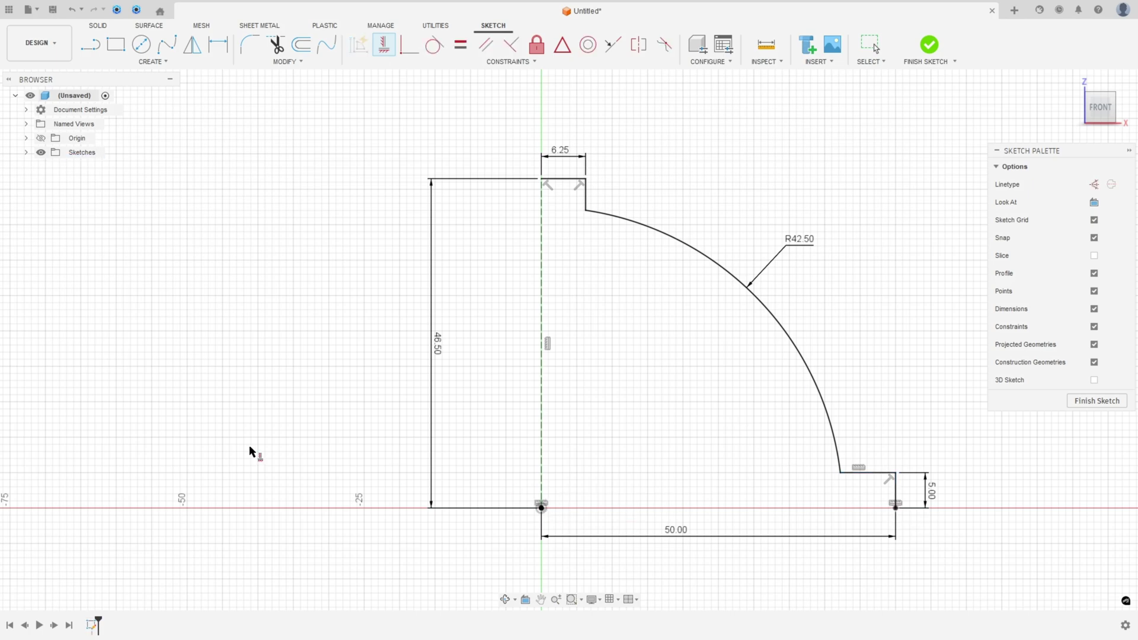
{"action": "key", "text": "alt+Tab"}
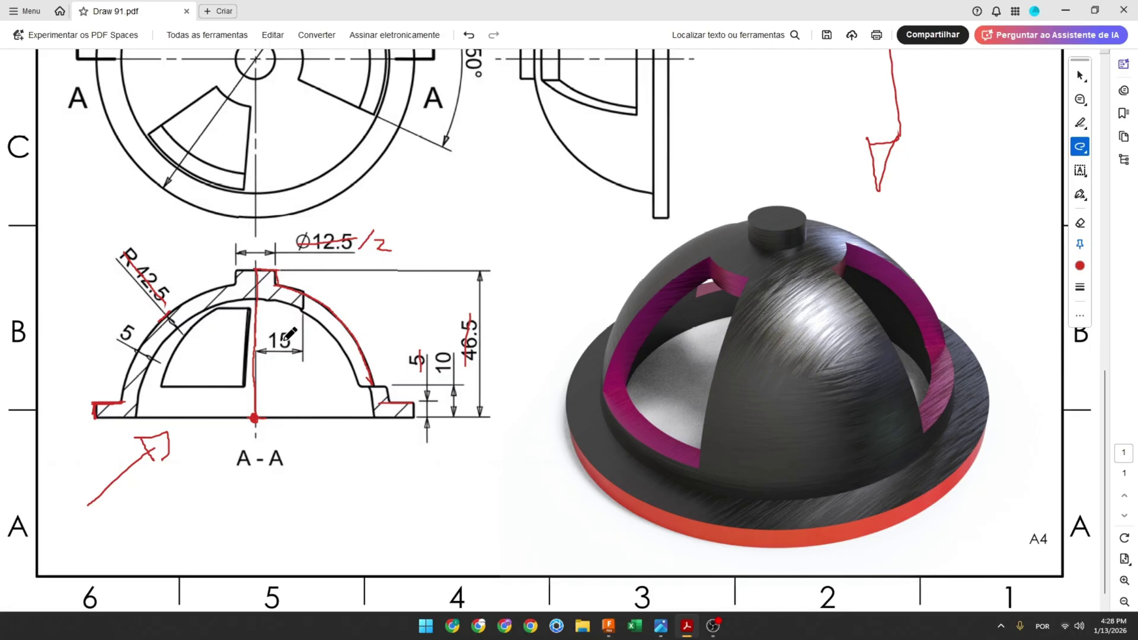
Trace section A-A's outer arc and the top boss outline in red.
{"action": "left_click_drag", "start_coordinate": [225, 285], "coordinate": [120, 338]}
{"action": "mouse_move", "coordinate": [240, 287]}
{"action": "left_mouse_down"}
{"action": "mouse_move", "coordinate": [277, 297]}
{"action": "mouse_move", "coordinate": [276, 276]}
{"action": "mouse_move", "coordinate": [299, 288]}
{"action": "mouse_move", "coordinate": [291, 295]}
{"action": "mouse_move", "coordinate": [356, 357]}
{"action": "mouse_move", "coordinate": [369, 398]}
{"action": "mouse_move", "coordinate": [418, 415]}
{"action": "left_mouse_up"}
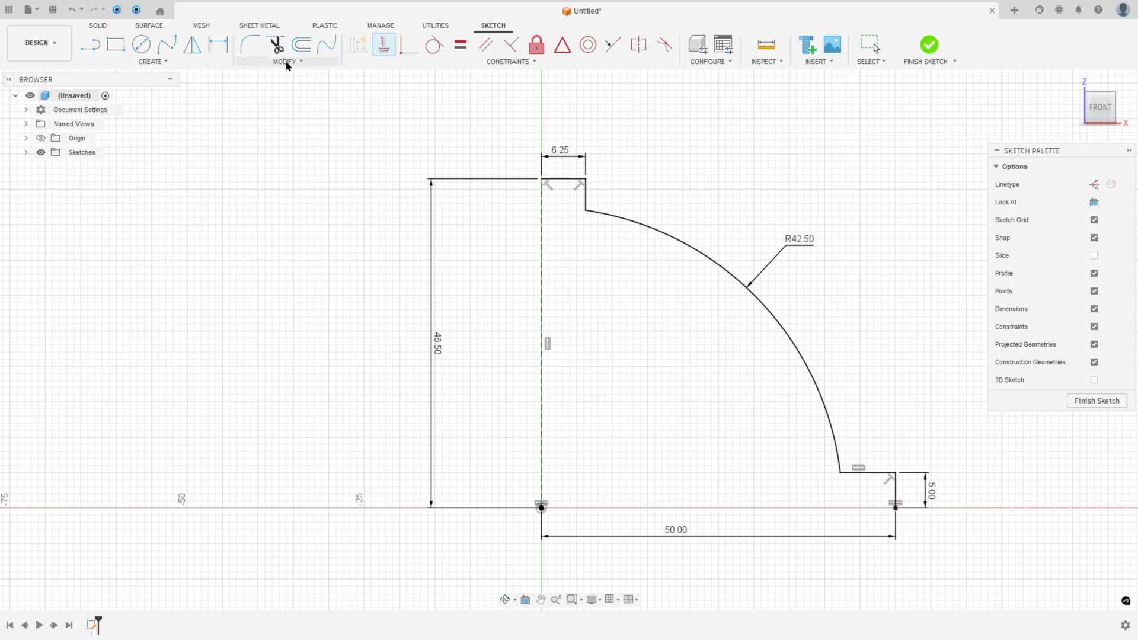
Offset the dome arc and short flange line 5 mm inward.
{"action": "left_click", "coordinate": [301, 44]}
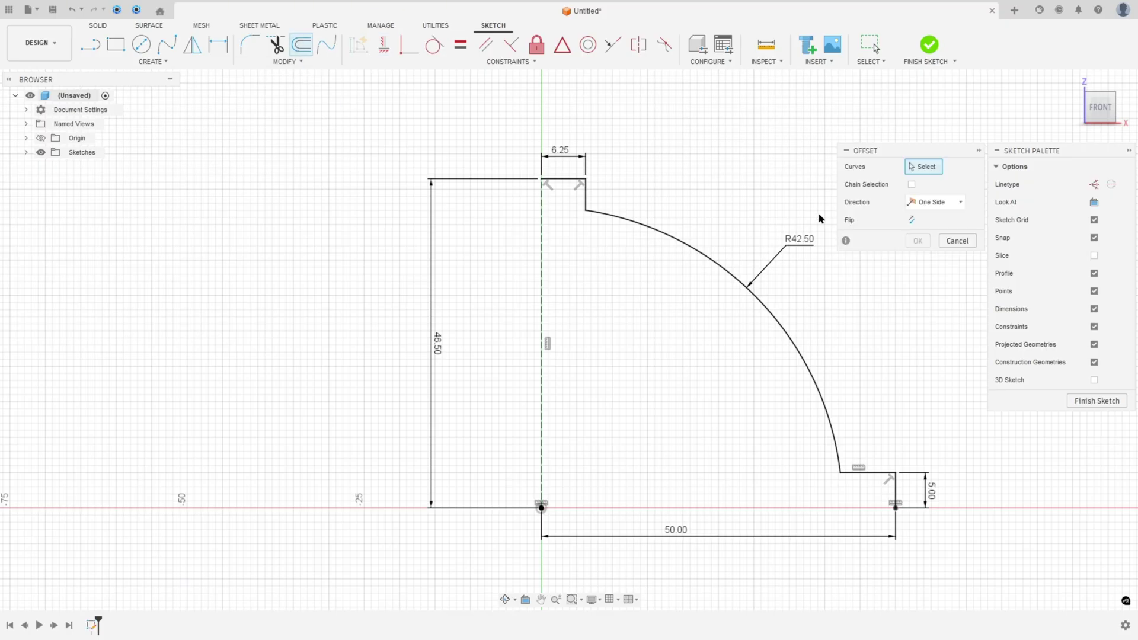
{"action": "left_click", "coordinate": [876, 473]}
{"action": "left_click", "coordinate": [808, 365]}
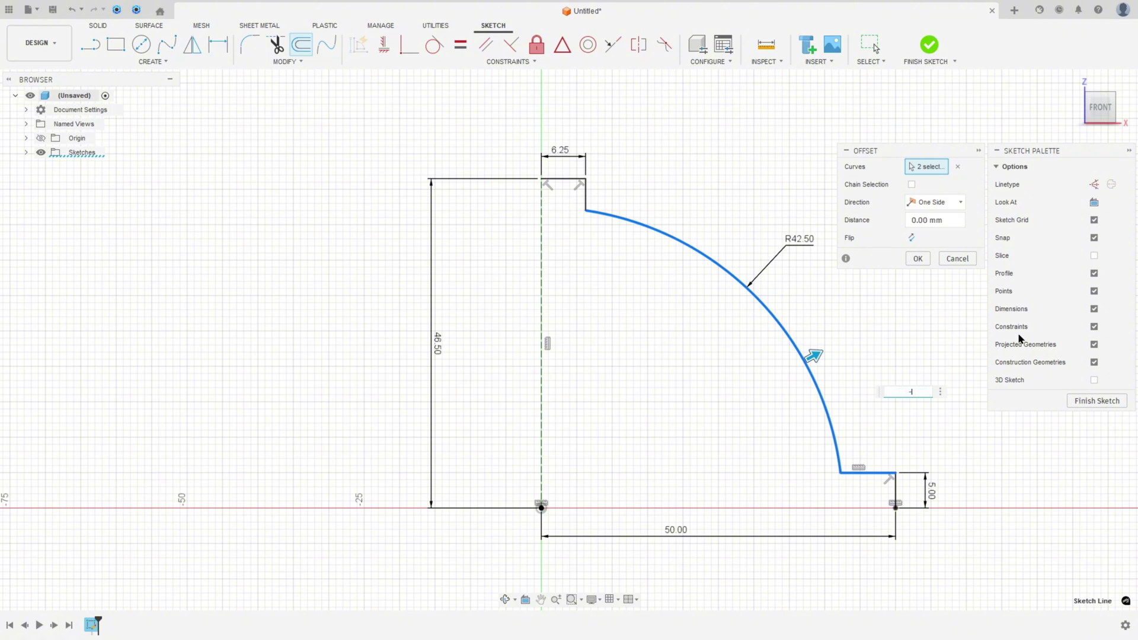
{"action": "left_click", "coordinate": [917, 259]}
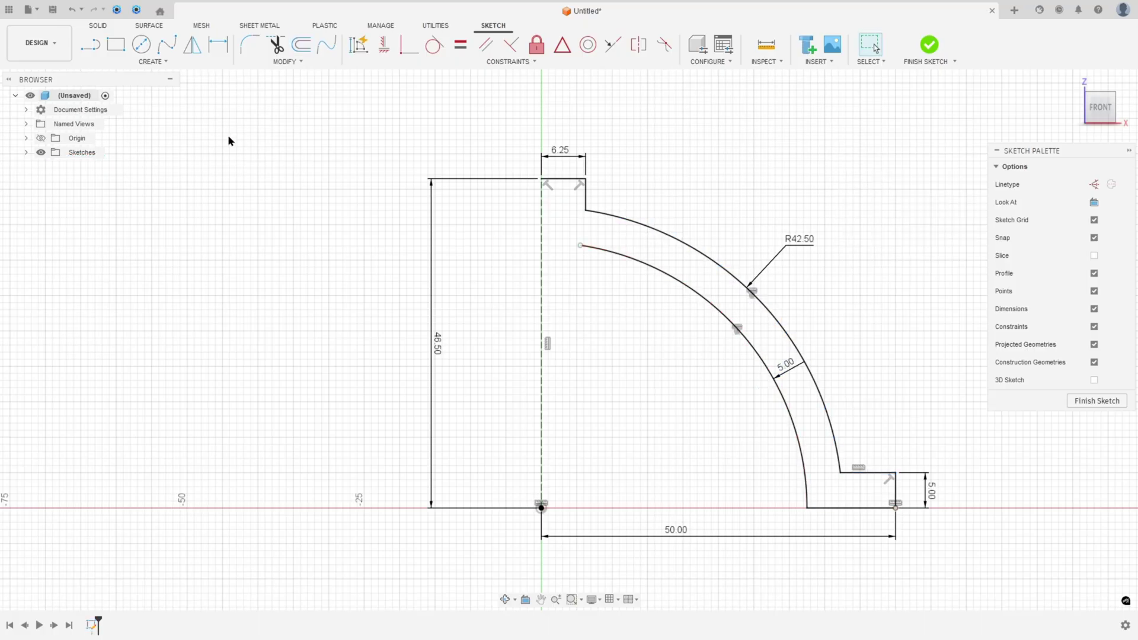
Snap the inner arc's end onto the axis and close the profile with a line along the axis.
{"action": "left_click", "coordinate": [402, 47]}
{"action": "left_click", "coordinate": [580, 246]}
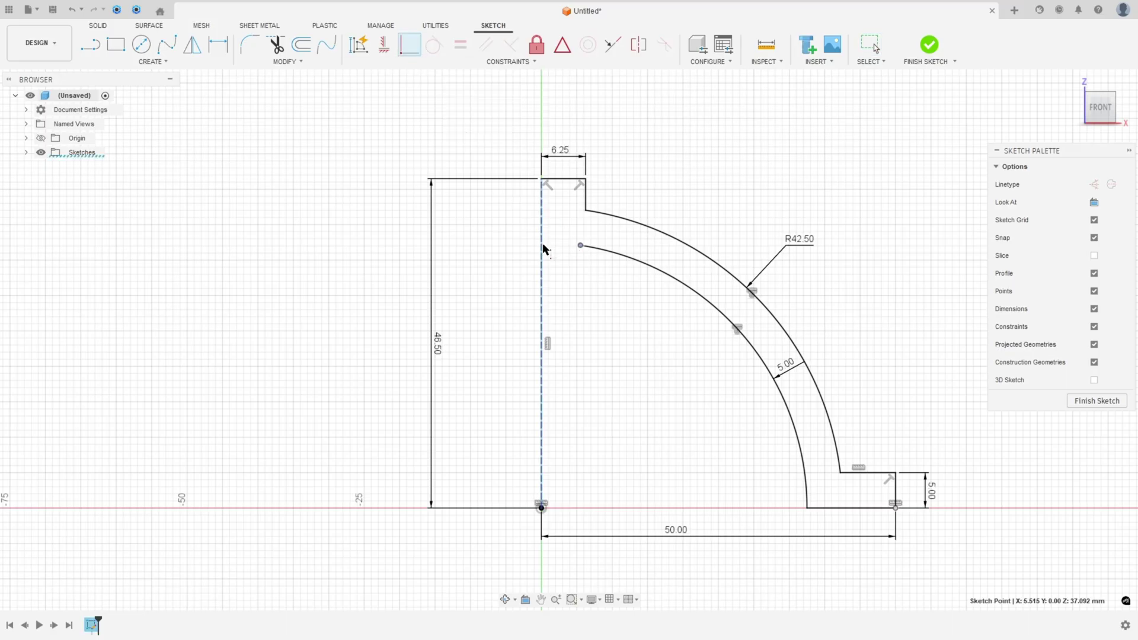
{"action": "left_click", "coordinate": [541, 246]}
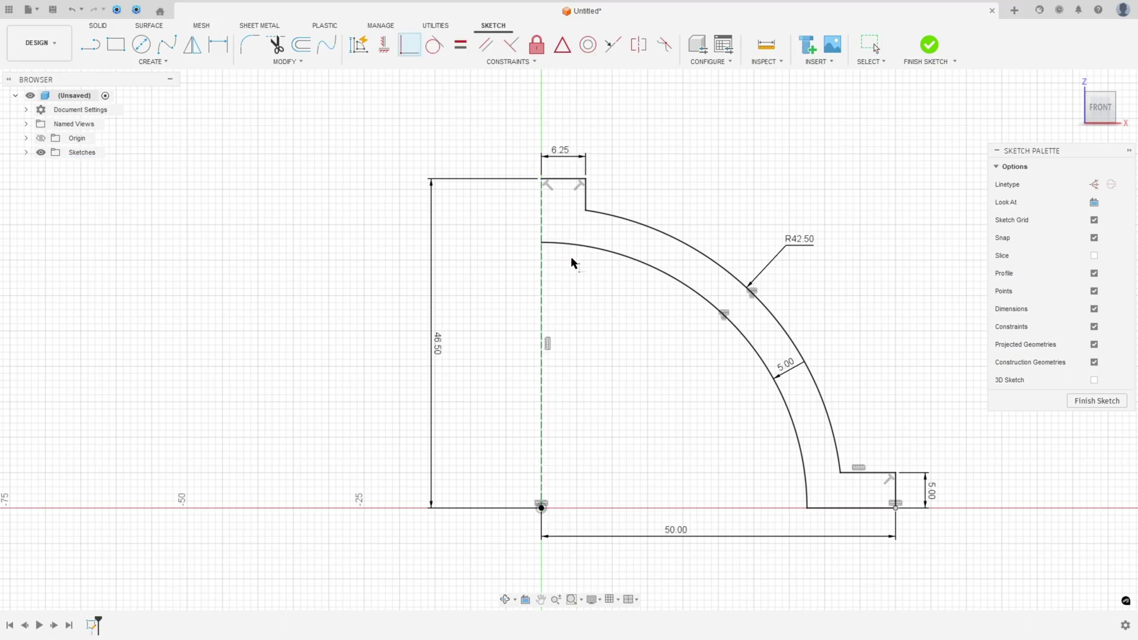
{"action": "left_click", "coordinate": [90, 45]}
{"action": "left_click", "coordinate": [541, 179]}
{"action": "left_click", "coordinate": [542, 242]}
{"action": "key", "text": "Escape"}
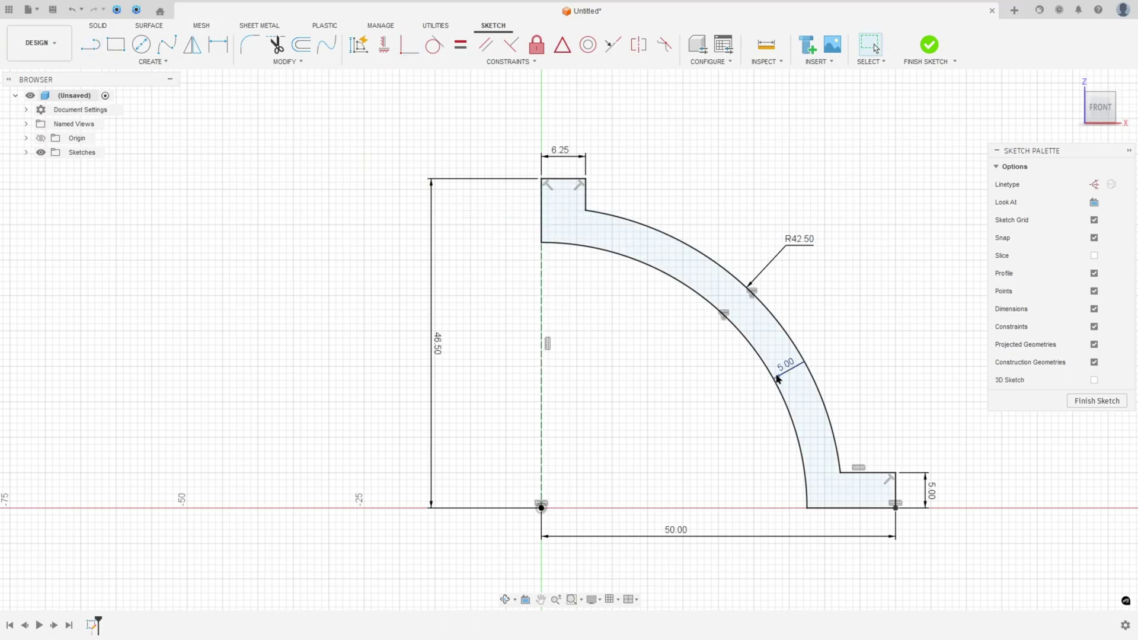
Finish the closed 5 mm shell-wall sketch.
{"action": "middle_click_drag", "start_coordinate": [716, 428], "coordinate": [627, 411]}
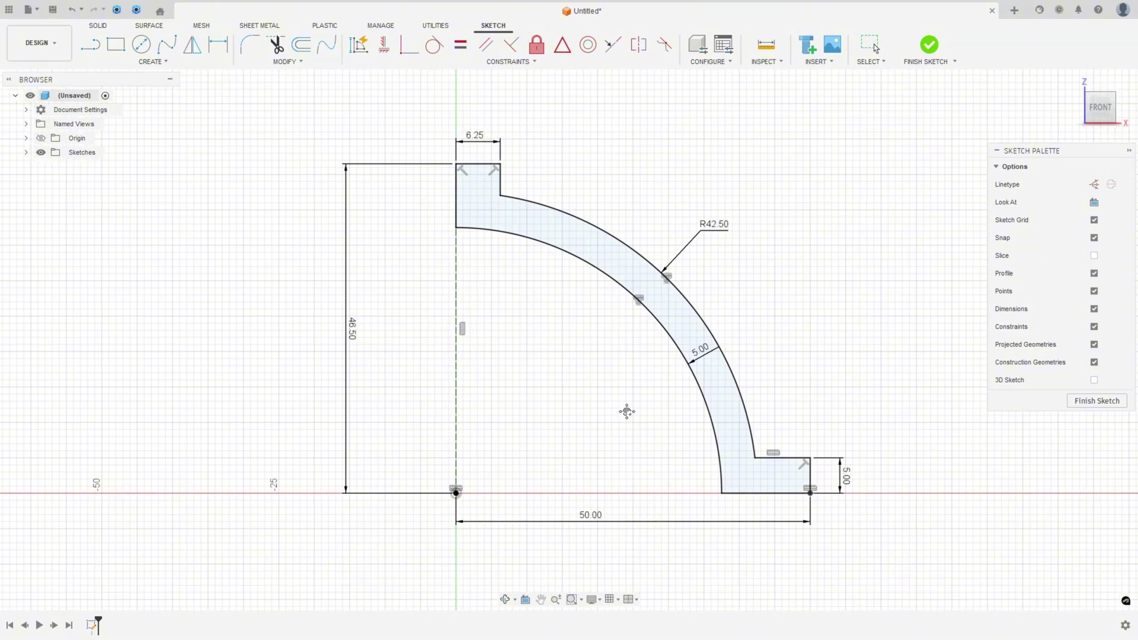
{"action": "left_click", "coordinate": [930, 45]}
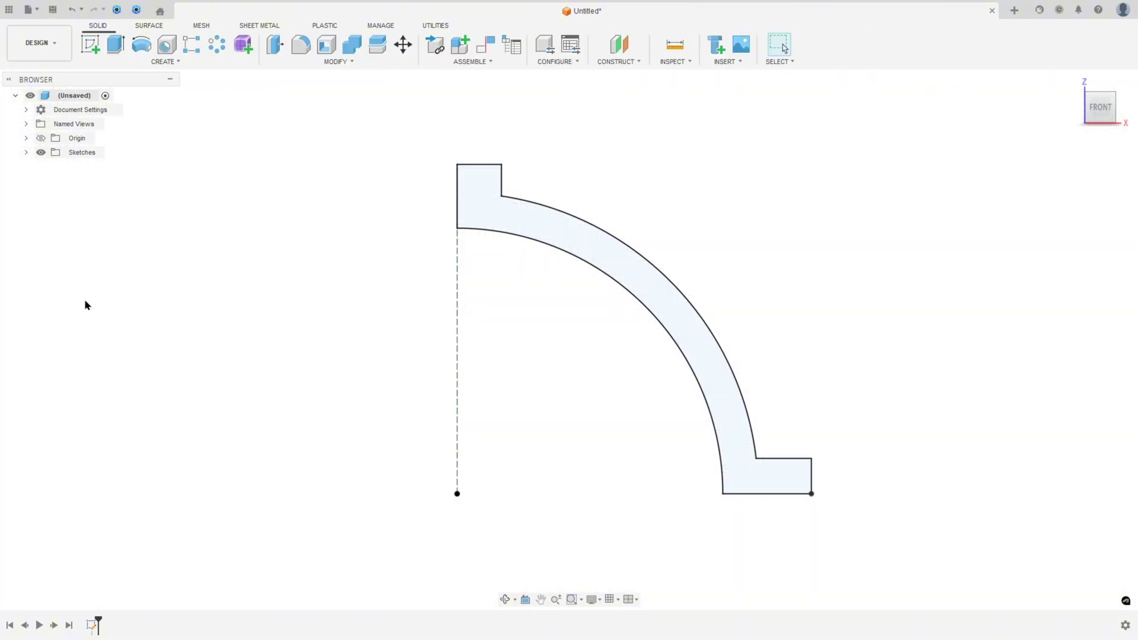
{"action": "key", "text": "alt+Tab"}
Draw a small red arrow beside the rendered dome, then return to the Fusion 360 model.
{"action": "scroll", "coordinate": [314, 381], "scroll_direction": "up", "scroll_amount": 2}
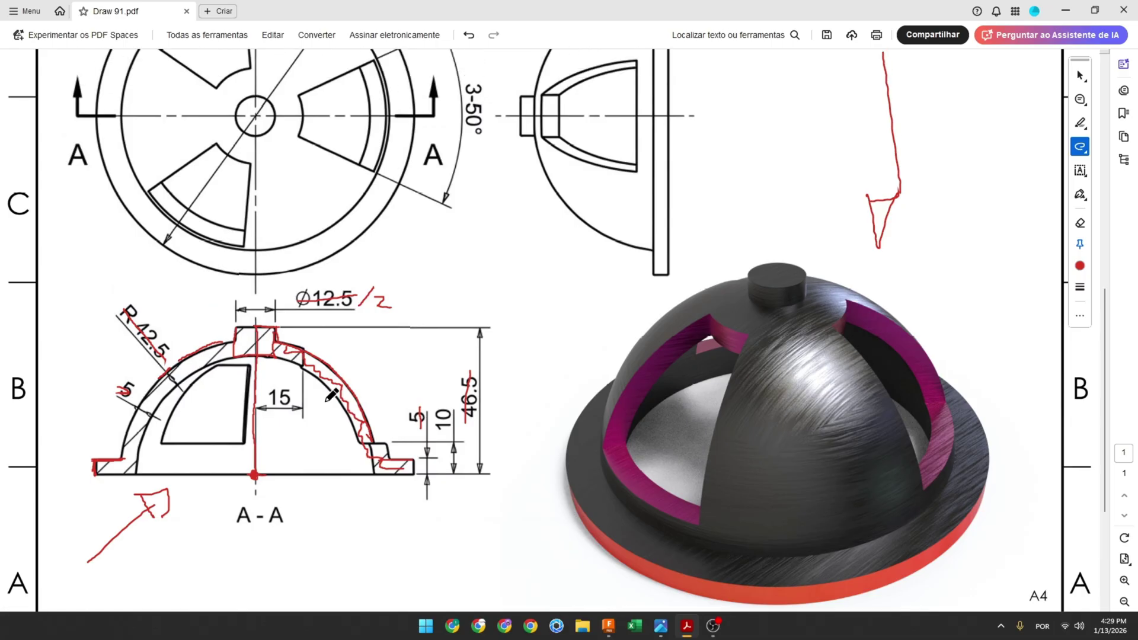
{"action": "left_click_drag", "start_coordinate": [517, 425], "coordinate": [544, 409]}
{"action": "left_click", "coordinate": [609, 626]}
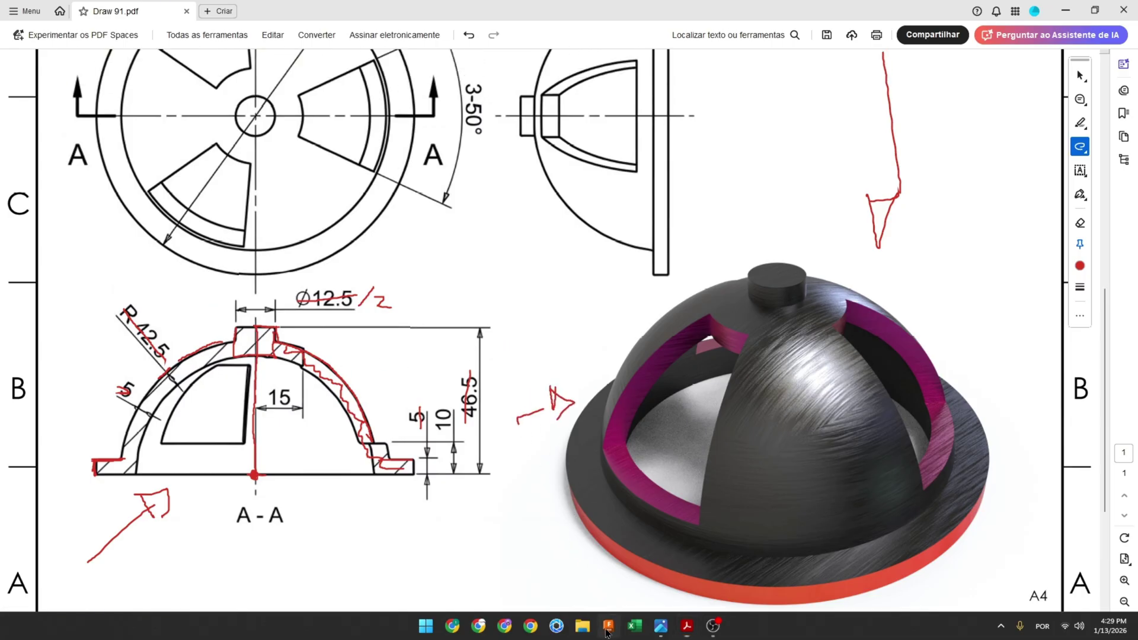
{"action": "left_click", "coordinate": [141, 44]}
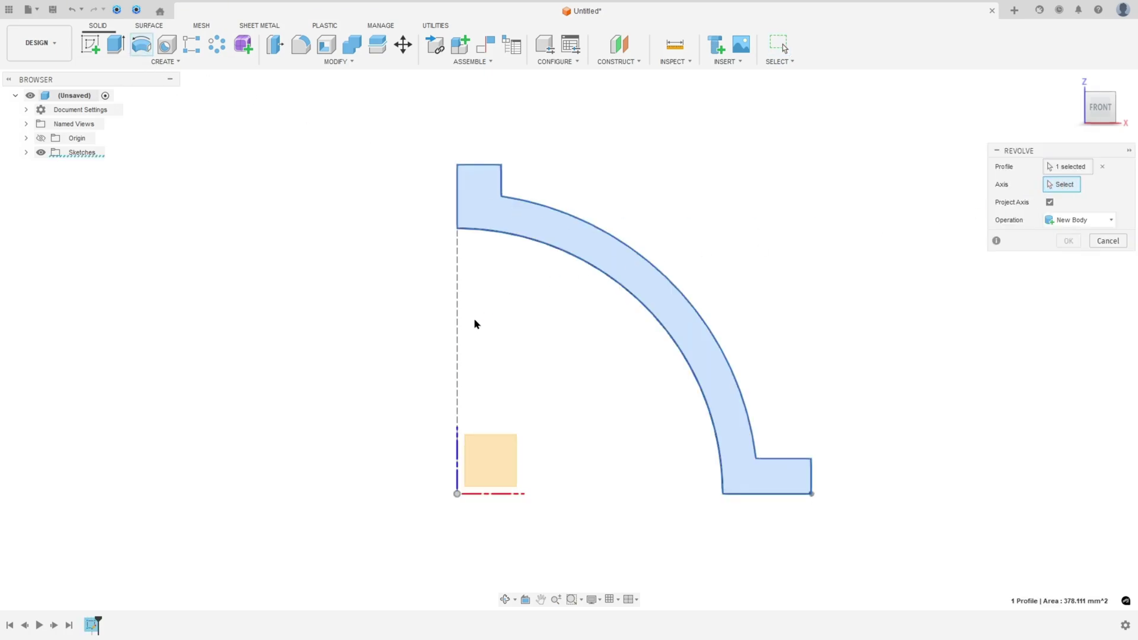
Revolve the wall profile a full 360° around the dashed vertical axis line.
{"action": "left_click", "coordinate": [457, 343]}
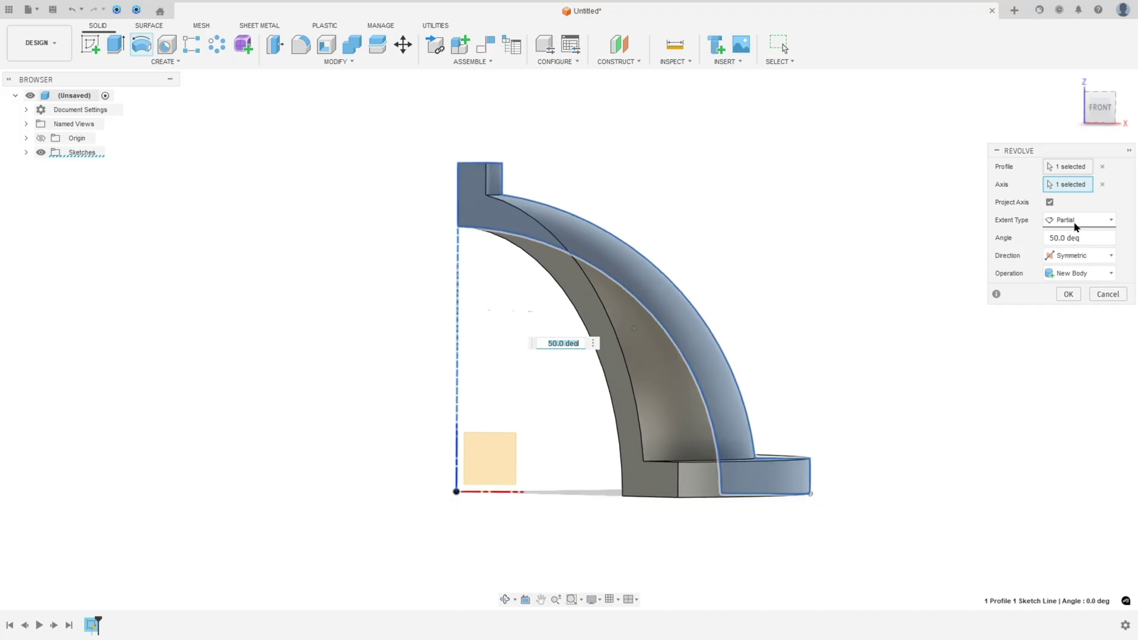
{"action": "left_click", "coordinate": [1070, 227]}
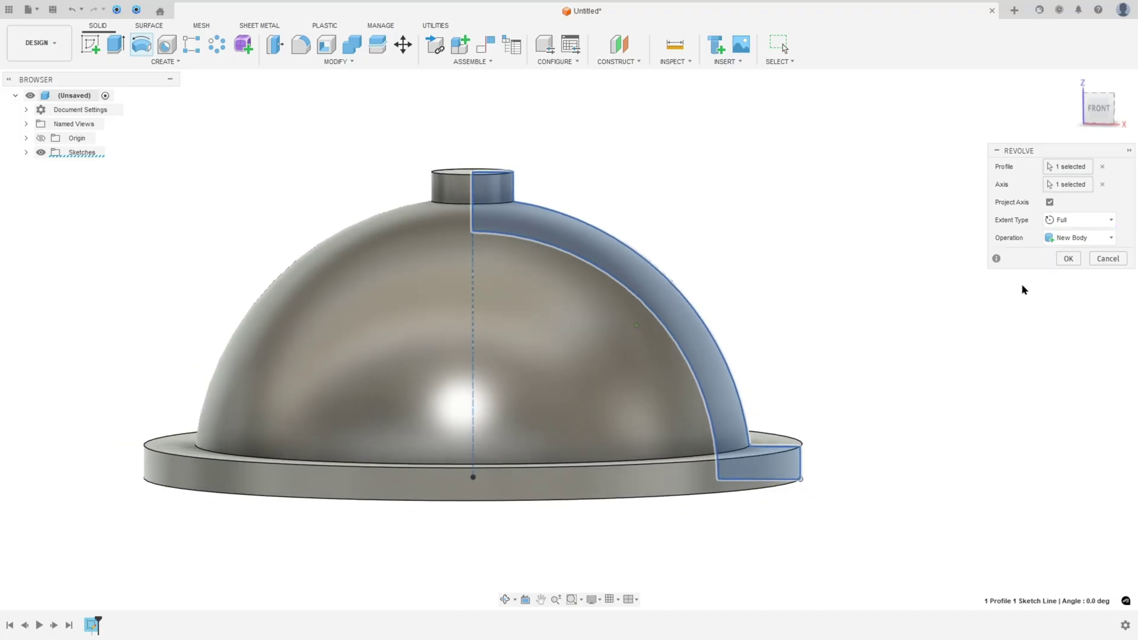
{"action": "left_click", "coordinate": [1068, 259]}
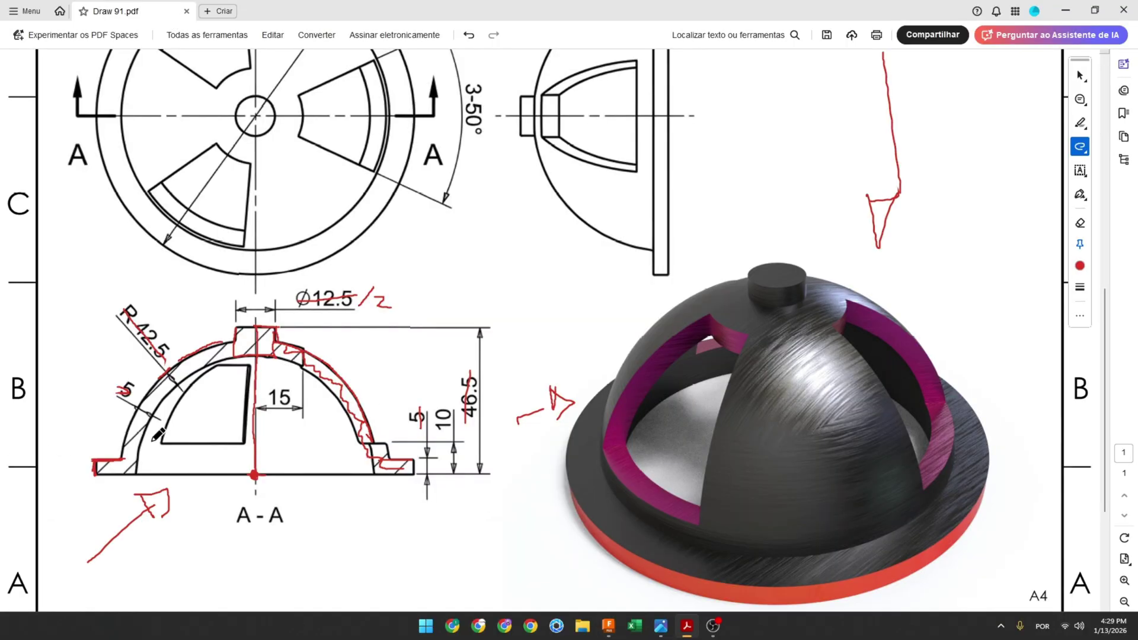
Mark the window cut-out edges in red on the PDF, then undo the old ink markups.
{"action": "scroll", "coordinate": [158, 435], "scroll_direction": "up", "scroll_amount": 3}
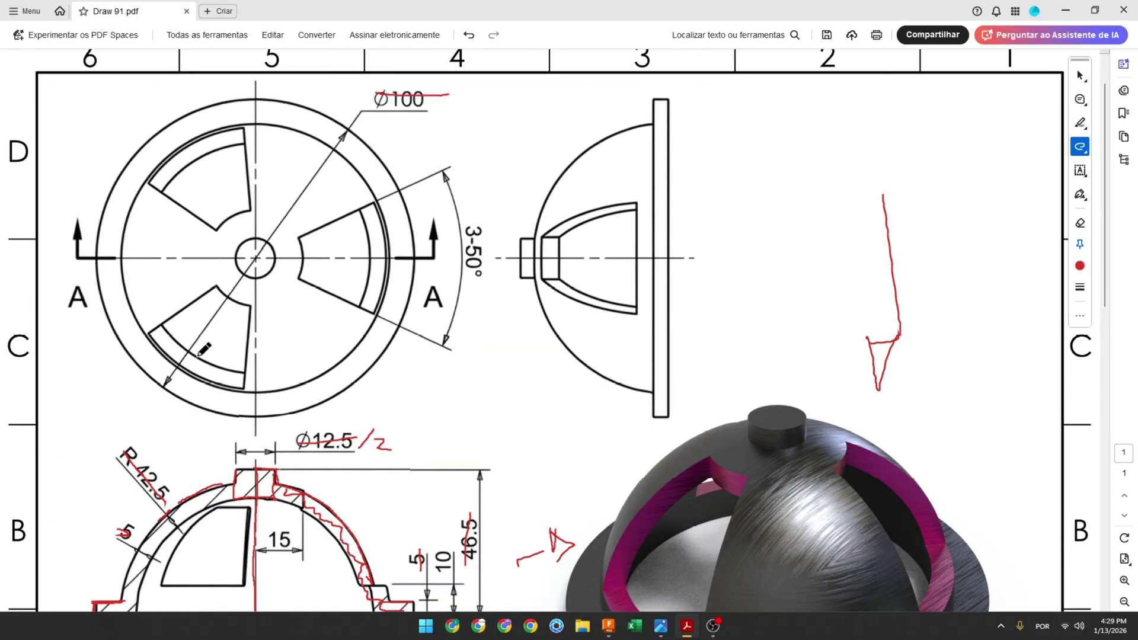
{"action": "left_click_drag", "start_coordinate": [299, 237], "coordinate": [381, 204]}
{"action": "left_click_drag", "start_coordinate": [299, 279], "coordinate": [383, 311]}
{"action": "left_click_drag", "start_coordinate": [476, 226], "coordinate": [475, 281]}
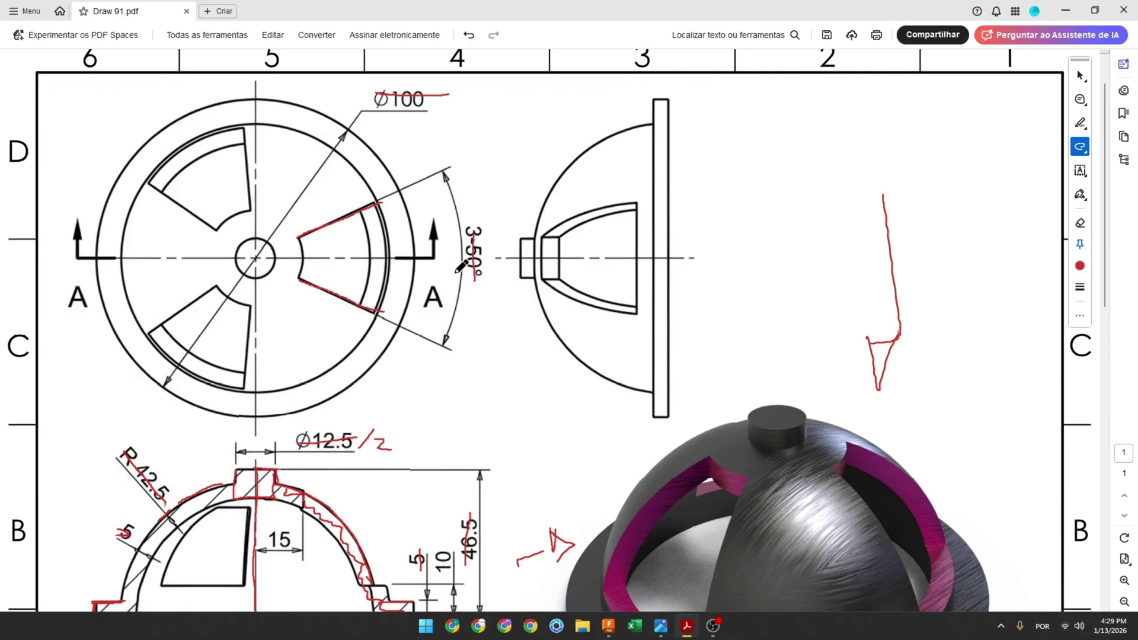
{"action": "scroll", "coordinate": [415, 391], "scroll_direction": "down", "scroll_amount": 2}
{"action": "key", "text": "ctrl+z"}
{"action": "key", "text": "ctrl+z"}
{"action": "key", "text": "ctrl+z"}
{"action": "key", "text": "ctrl+z"}
{"action": "key", "text": "ctrl+z"}
{"action": "key", "text": "ctrl+z"}
{"action": "key", "text": "ctrl+z"}
{"action": "key", "text": "ctrl+z"}
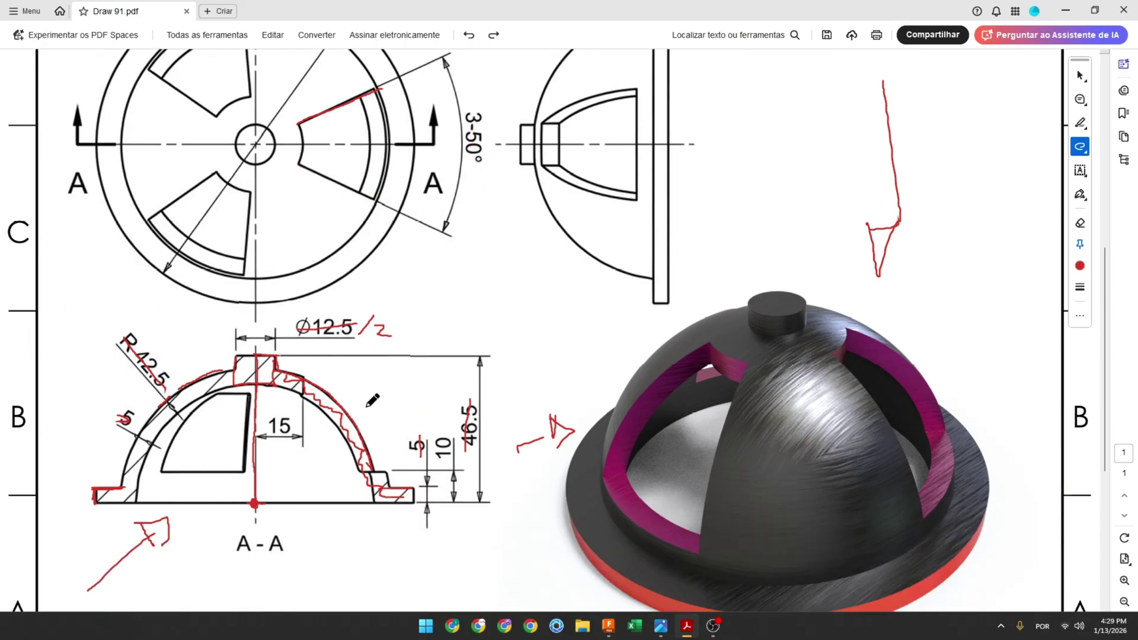
{"action": "key", "text": "ctrl+z"}
{"action": "key", "text": "ctrl+z"}
{"action": "key", "text": "ctrl+z"}
{"action": "key", "text": "ctrl+z"}
{"action": "key", "text": "ctrl+z"}
{"action": "key", "text": "ctrl+z"}
{"action": "key", "text": "ctrl+z"}
{"action": "key", "text": "ctrl+z"}
{"action": "key", "text": "ctrl+z"}
{"action": "key", "text": "ctrl+z"}
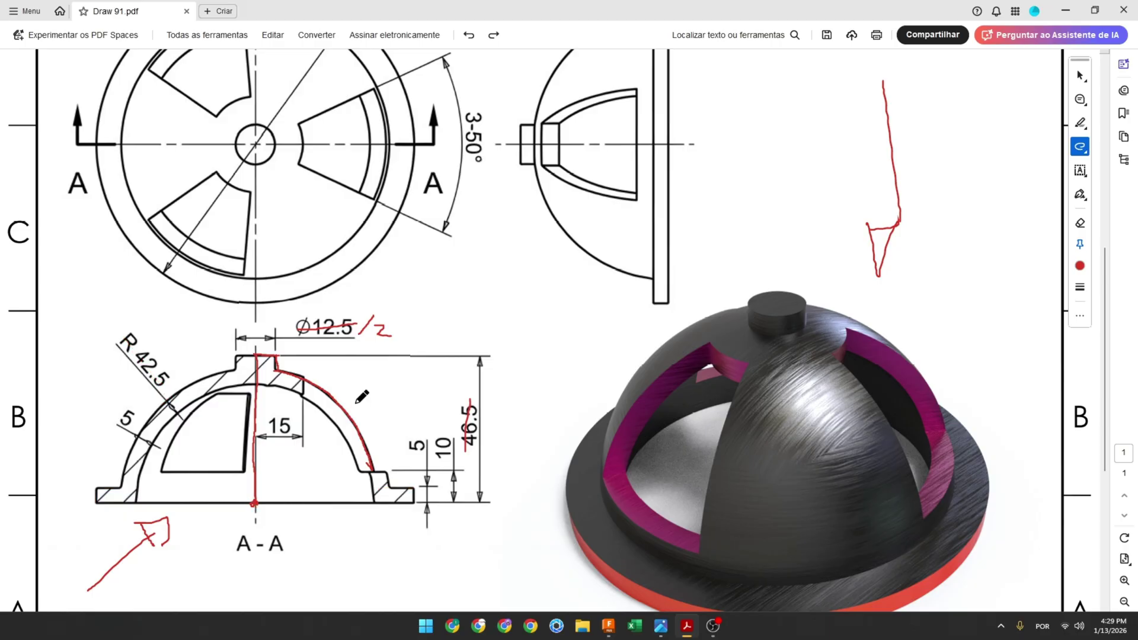
Trace the section A-A window in red, marking the base, the 10 dimension and both dome arcs.
{"action": "scroll", "coordinate": [284, 439], "scroll_direction": "up", "scroll_amount": 2, "text": "ctrl"}
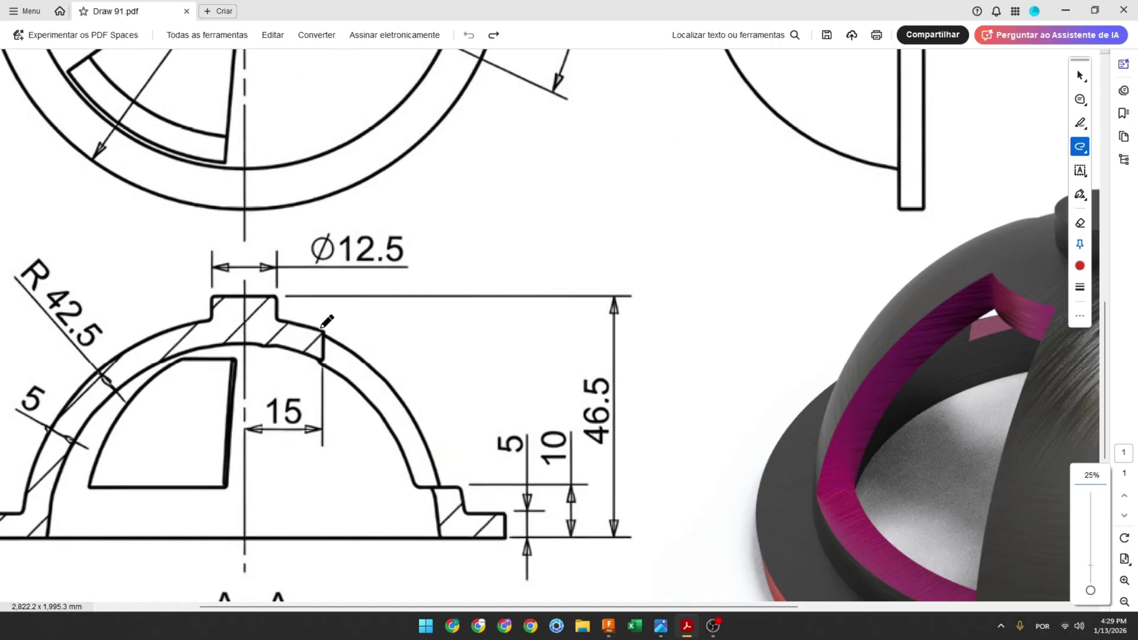
{"action": "mouse_move", "coordinate": [316, 366]}
{"action": "left_mouse_down"}
{"action": "mouse_move", "coordinate": [412, 403]}
{"action": "mouse_move", "coordinate": [433, 462]}
{"action": "mouse_move", "coordinate": [391, 451]}
{"action": "mouse_move", "coordinate": [355, 400]}
{"action": "mouse_move", "coordinate": [324, 384]}
{"action": "left_mouse_up"}
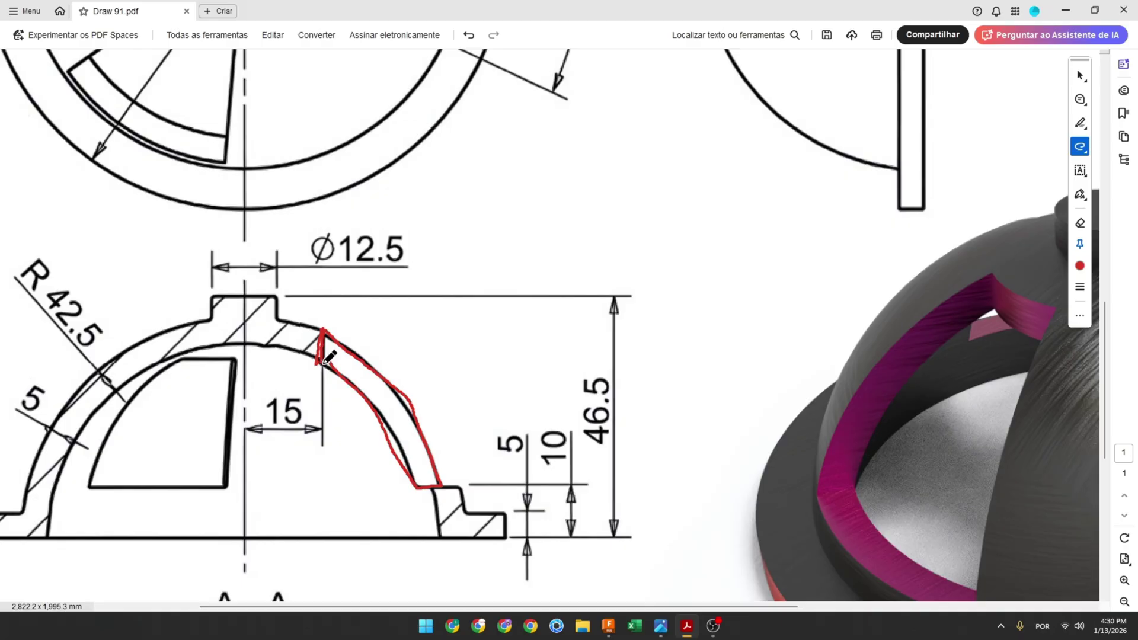
{"action": "mouse_move", "coordinate": [242, 371]}
{"action": "left_mouse_down"}
{"action": "mouse_move", "coordinate": [266, 413]}
{"action": "mouse_move", "coordinate": [301, 413]}
{"action": "left_mouse_up"}
{"action": "scroll", "coordinate": [441, 425], "scroll_direction": "down", "scroll_amount": 2}
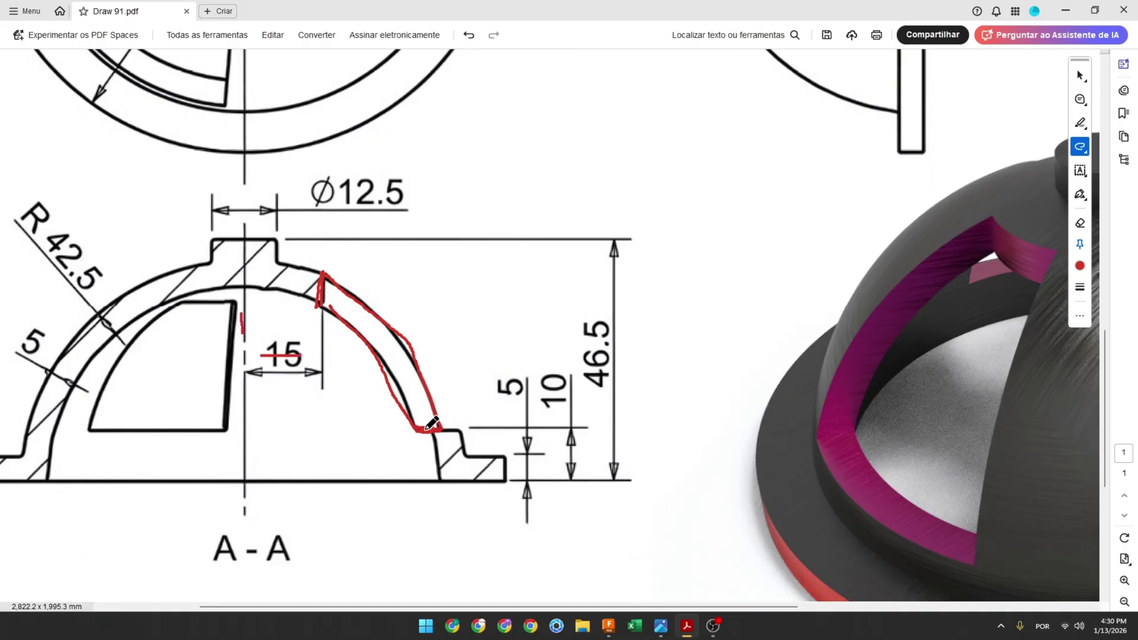
{"action": "left_click_drag", "start_coordinate": [274, 483], "coordinate": [514, 486]}
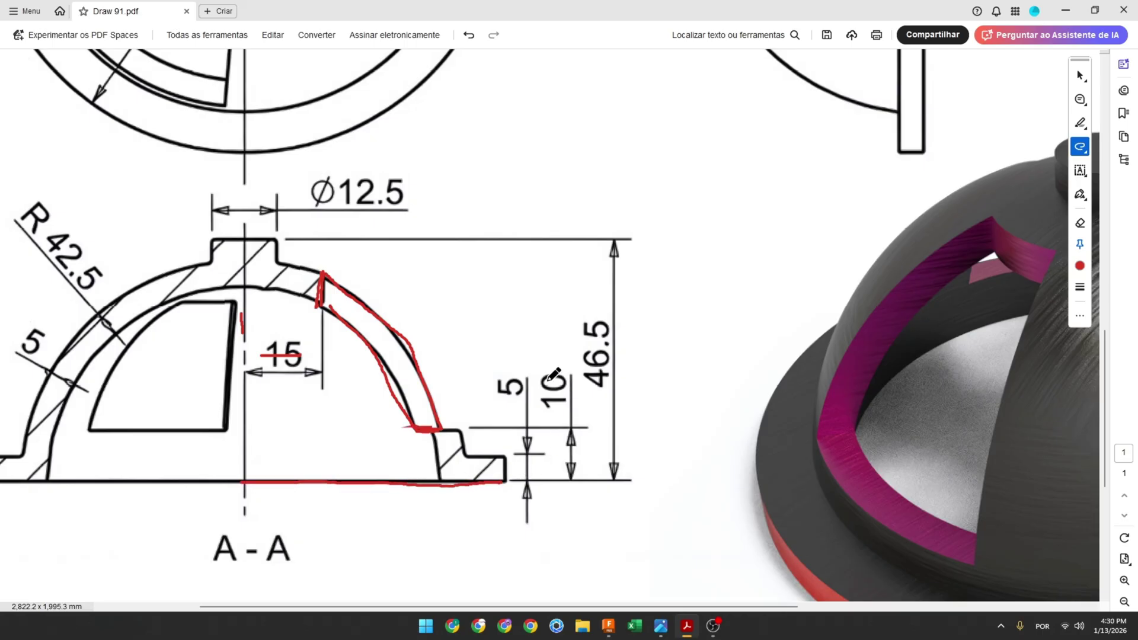
{"action": "left_click_drag", "start_coordinate": [560, 369], "coordinate": [550, 413]}
{"action": "left_click_drag", "start_coordinate": [336, 277], "coordinate": [392, 319]}
{"action": "left_click_drag", "start_coordinate": [318, 305], "coordinate": [388, 365]}
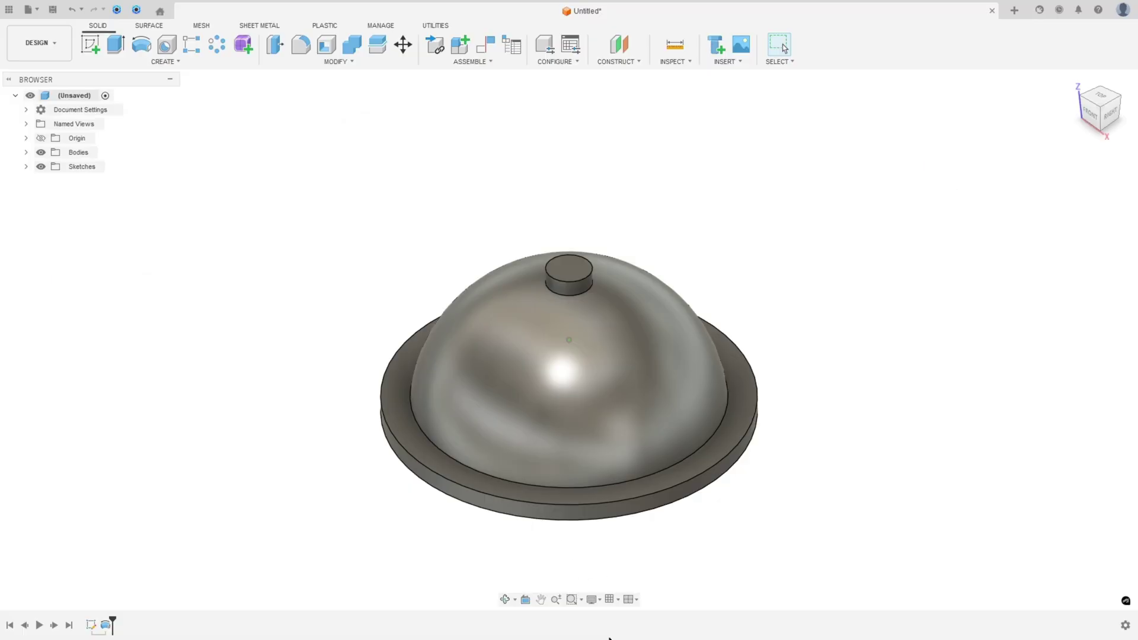
Start a new sketch on the front XZ plane and hide Body1.
{"action": "left_click", "coordinate": [90, 44]}
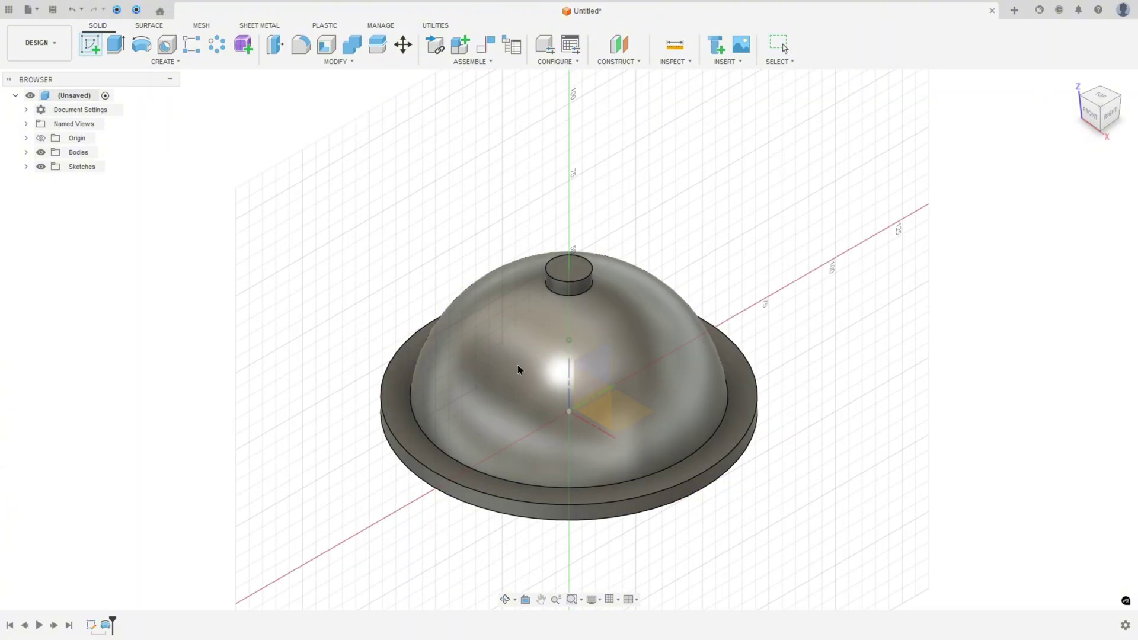
{"action": "left_click", "coordinate": [595, 394]}
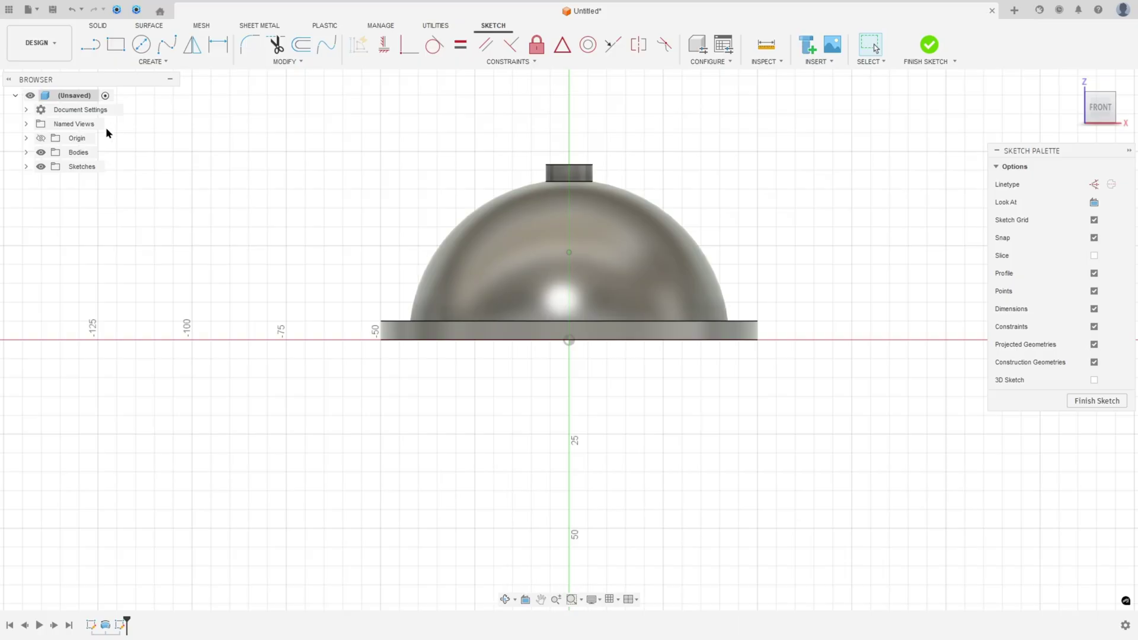
{"action": "left_click", "coordinate": [25, 167]}
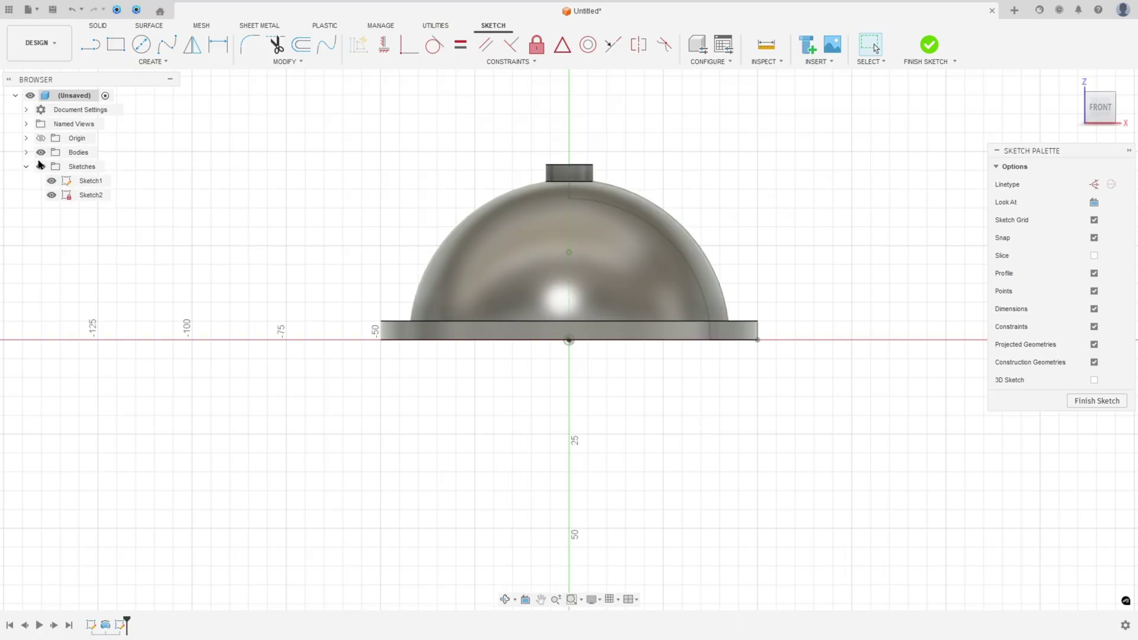
{"action": "left_click", "coordinate": [26, 152]}
{"action": "left_click", "coordinate": [51, 167]}
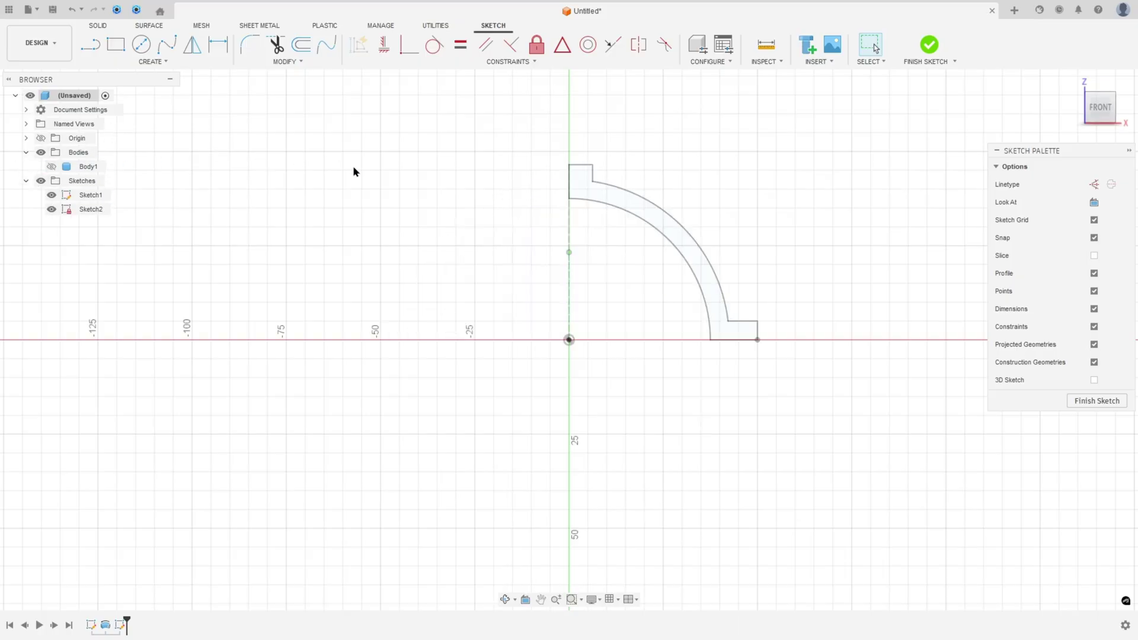
Start the Project command from Create > Project / Include.
{"action": "left_click", "coordinate": [160, 62]}
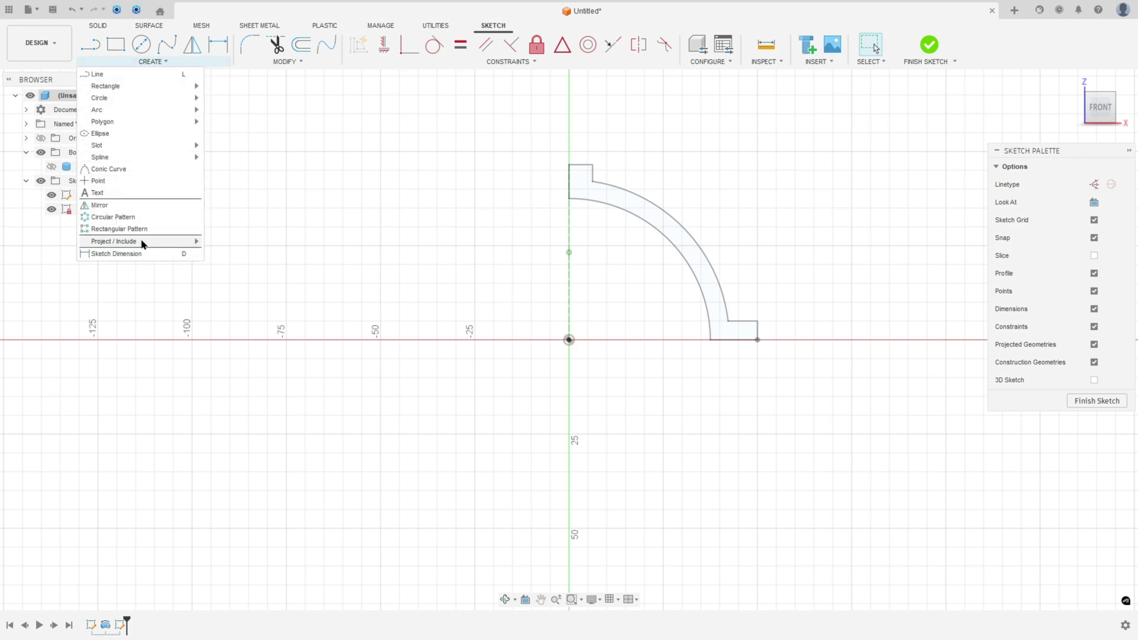
{"action": "left_click", "coordinate": [224, 241]}
{"action": "scroll", "coordinate": [826, 231], "scroll_direction": "up", "scroll_amount": 3}
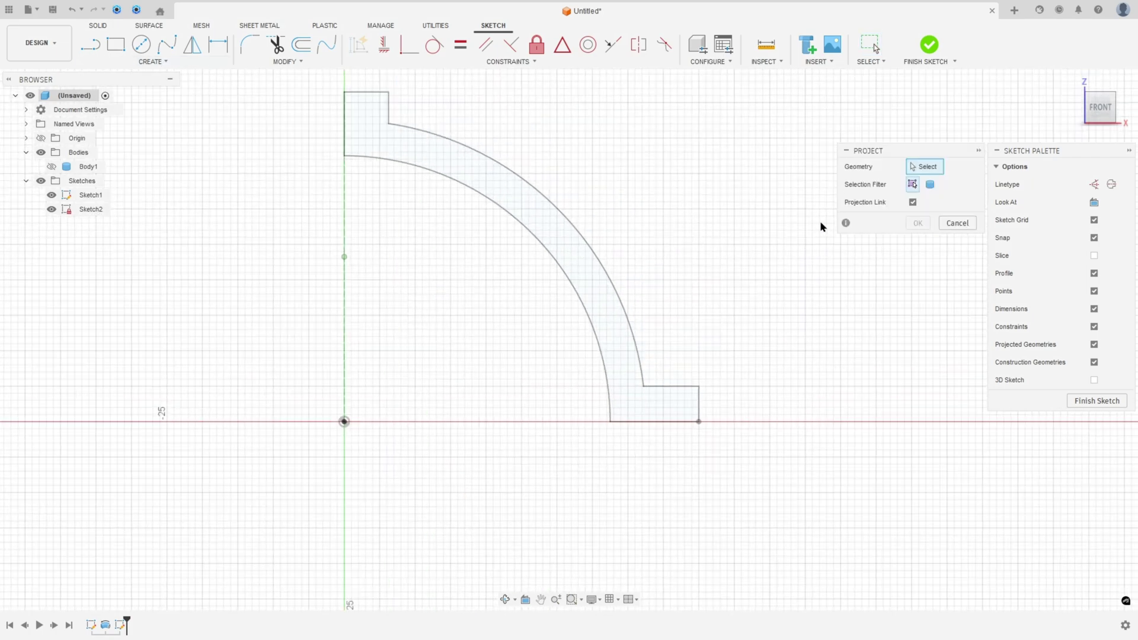
Project the outer and inner dome arcs into Sketch2.
{"action": "left_click", "coordinate": [562, 214]}
{"action": "left_click", "coordinate": [531, 233]}
{"action": "left_click", "coordinate": [918, 224]}
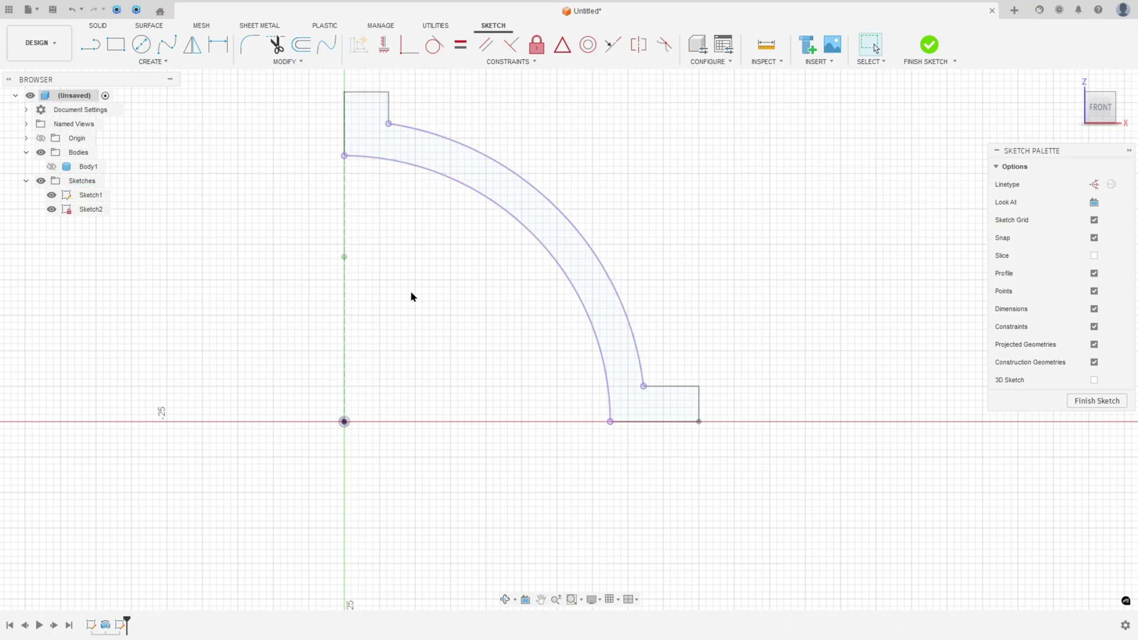
Draw two lines across the wall band, one near its top and one at its lower end.
{"action": "key", "text": "l"}
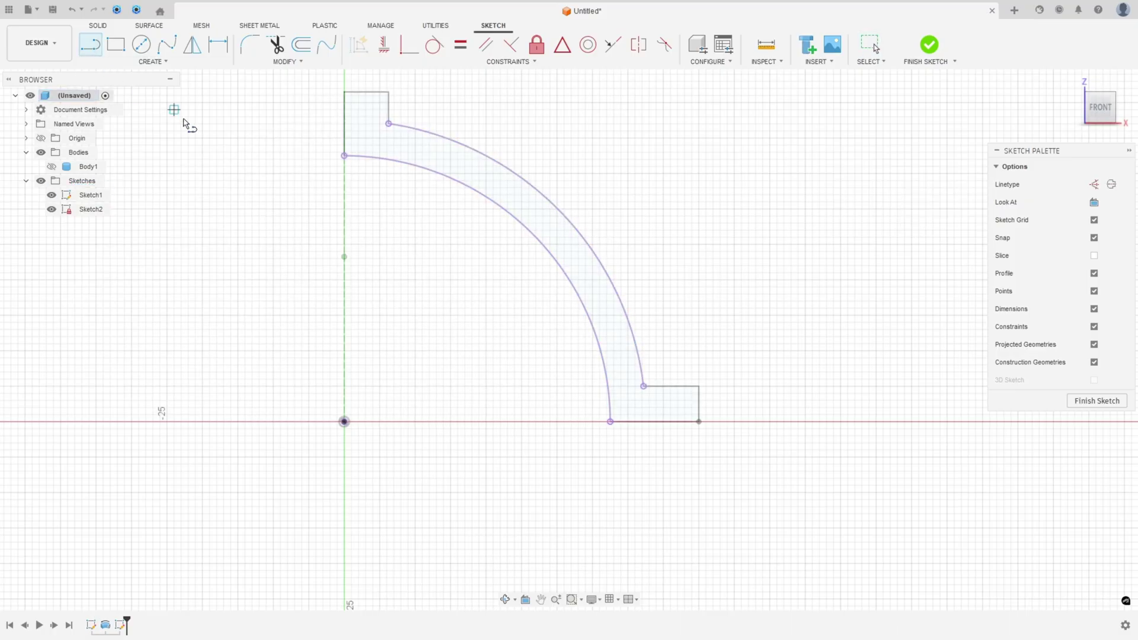
{"action": "left_click", "coordinate": [455, 141]}
{"action": "double_click", "coordinate": [455, 180]}
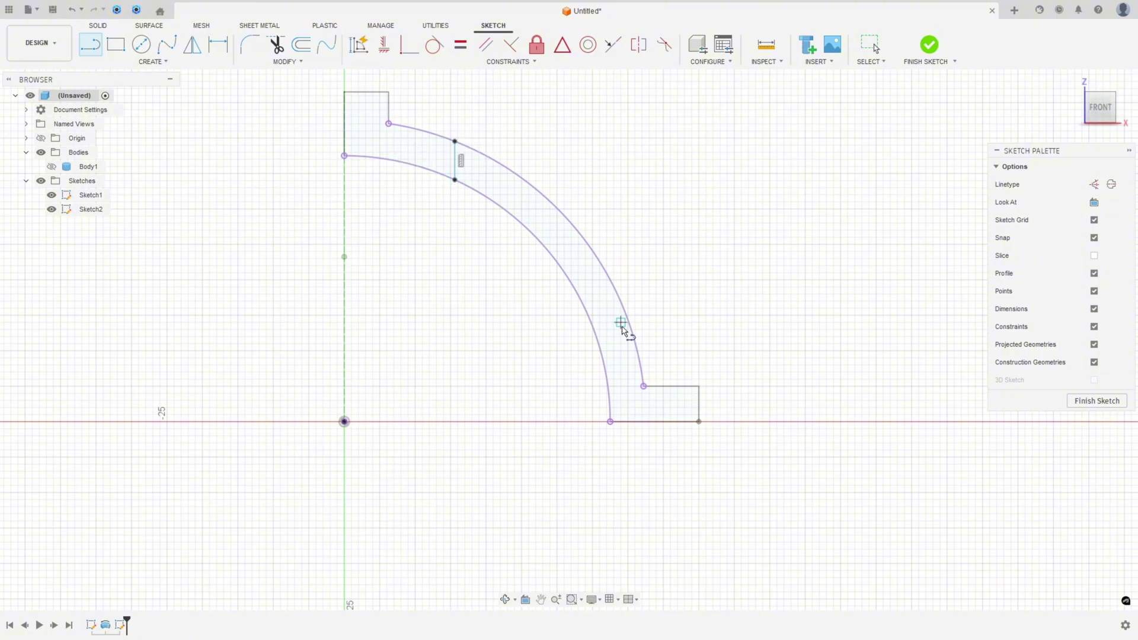
{"action": "left_click", "coordinate": [600, 350]}
{"action": "double_click", "coordinate": [638, 351]}
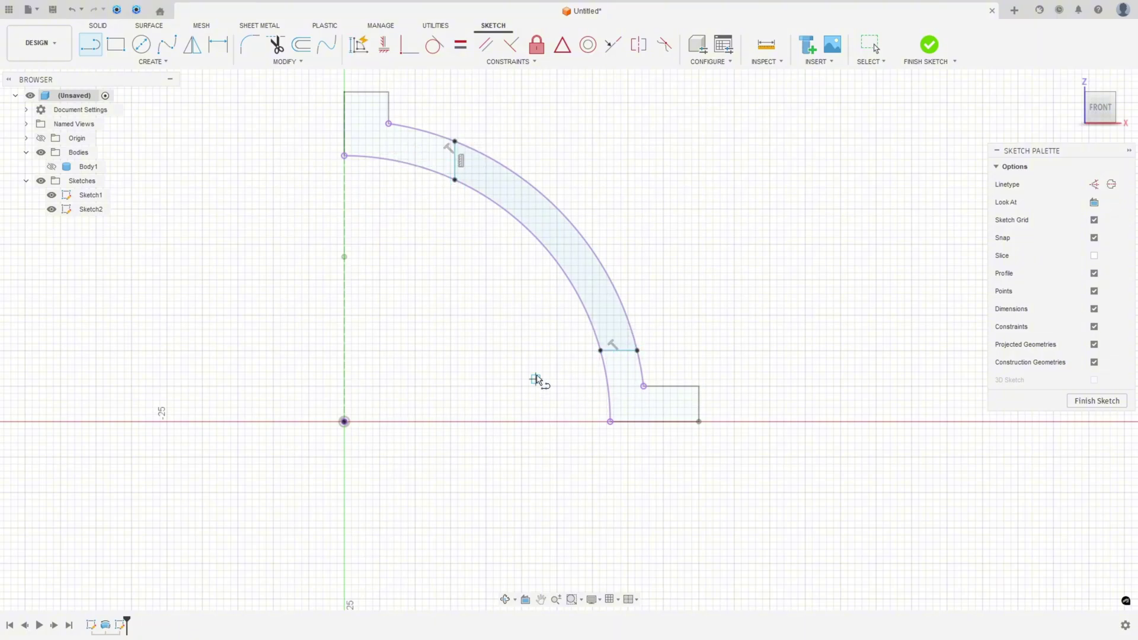
Dimension the upper line 15 mm from the vertical axis.
{"action": "left_click", "coordinate": [219, 46]}
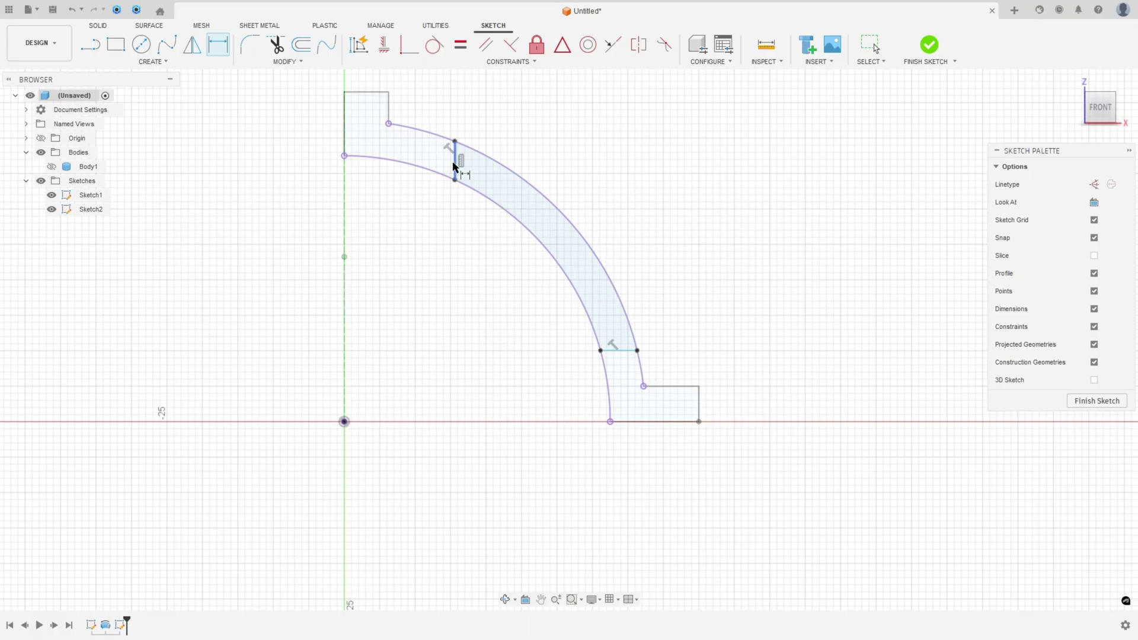
{"action": "left_click", "coordinate": [454, 163]}
{"action": "left_click", "coordinate": [345, 257]}
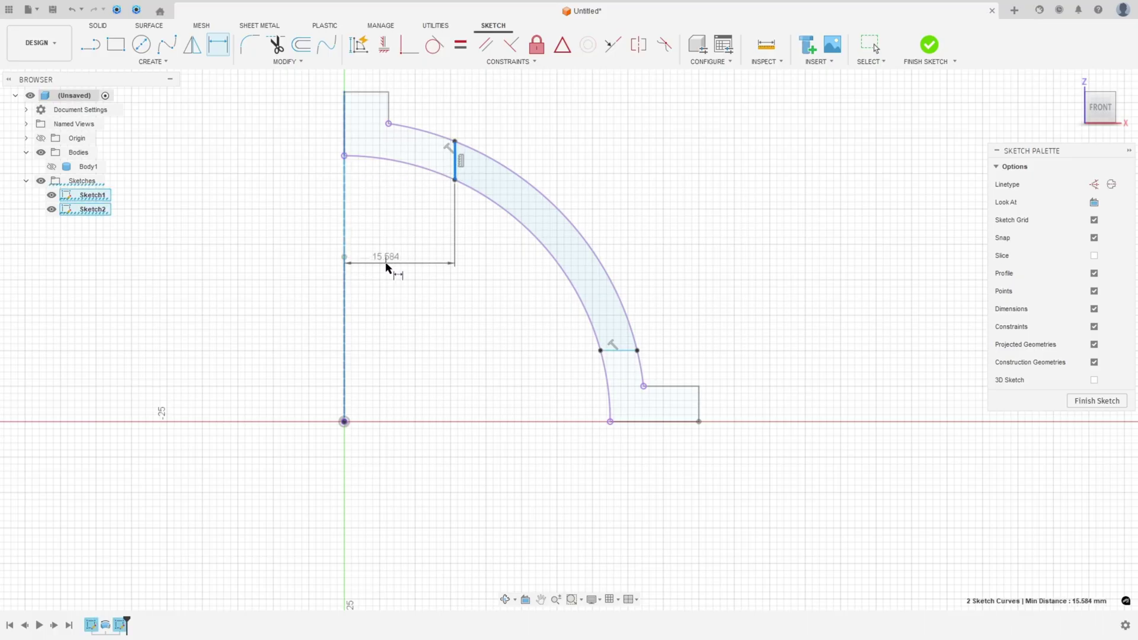
{"action": "left_click", "coordinate": [387, 268]}
{"action": "type", "text": "15"}
{"action": "key", "text": "Return"}
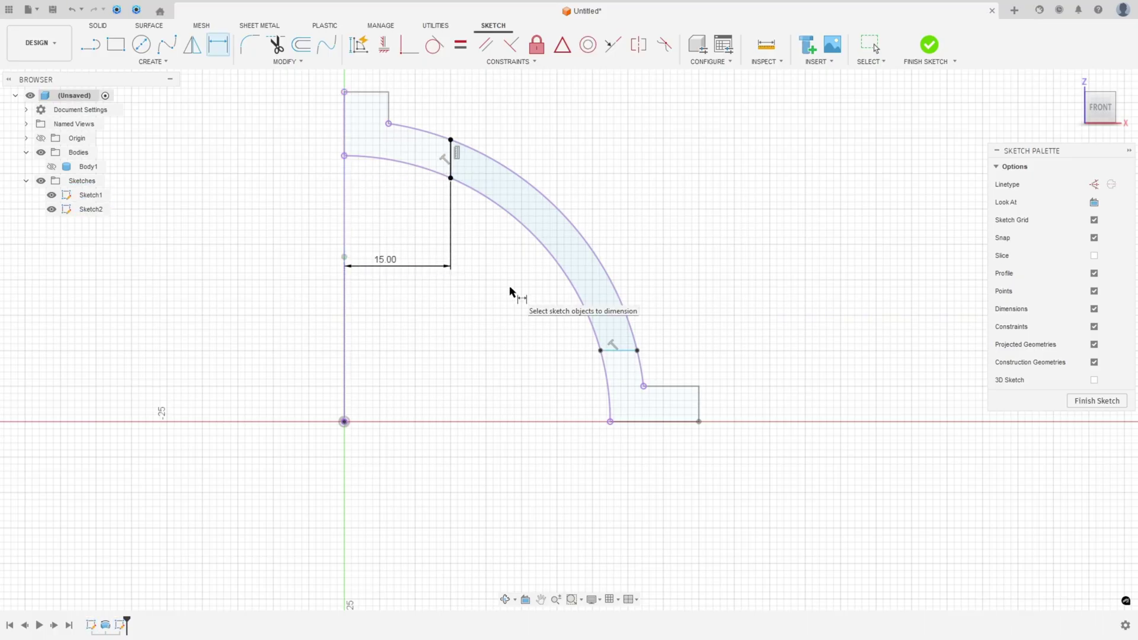
{"action": "key", "text": "Escape"}
Hide Sketch1, dimension the lower line 10 mm above the origin, and finish the sketch.
{"action": "left_click", "coordinate": [52, 196]}
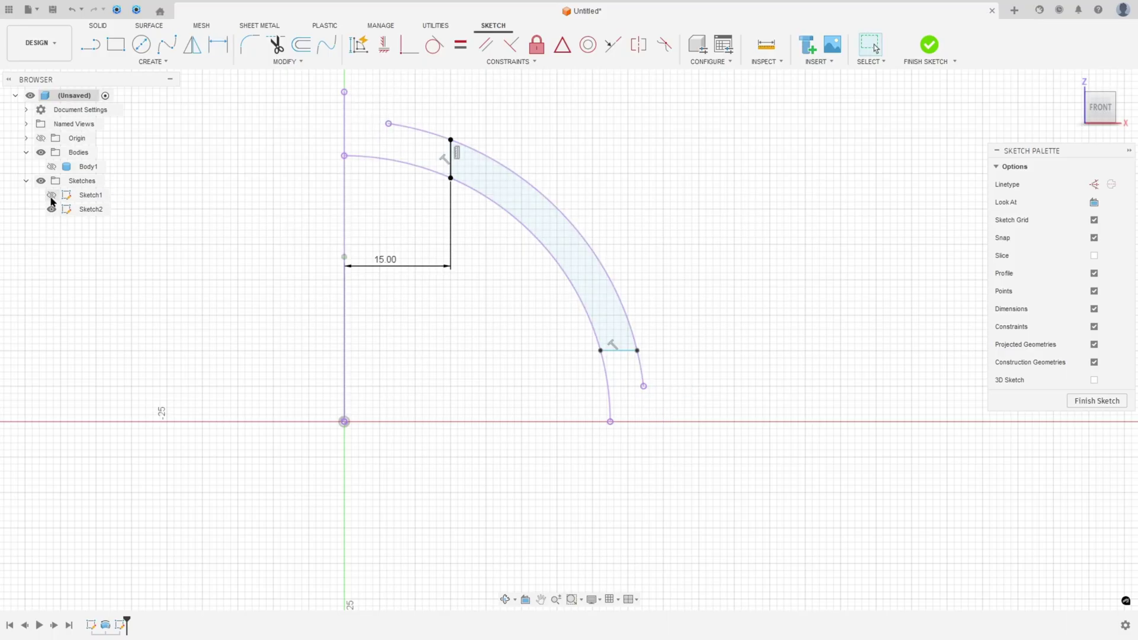
{"action": "left_click", "coordinate": [219, 44]}
{"action": "left_click", "coordinate": [620, 350]}
{"action": "left_click", "coordinate": [344, 421]}
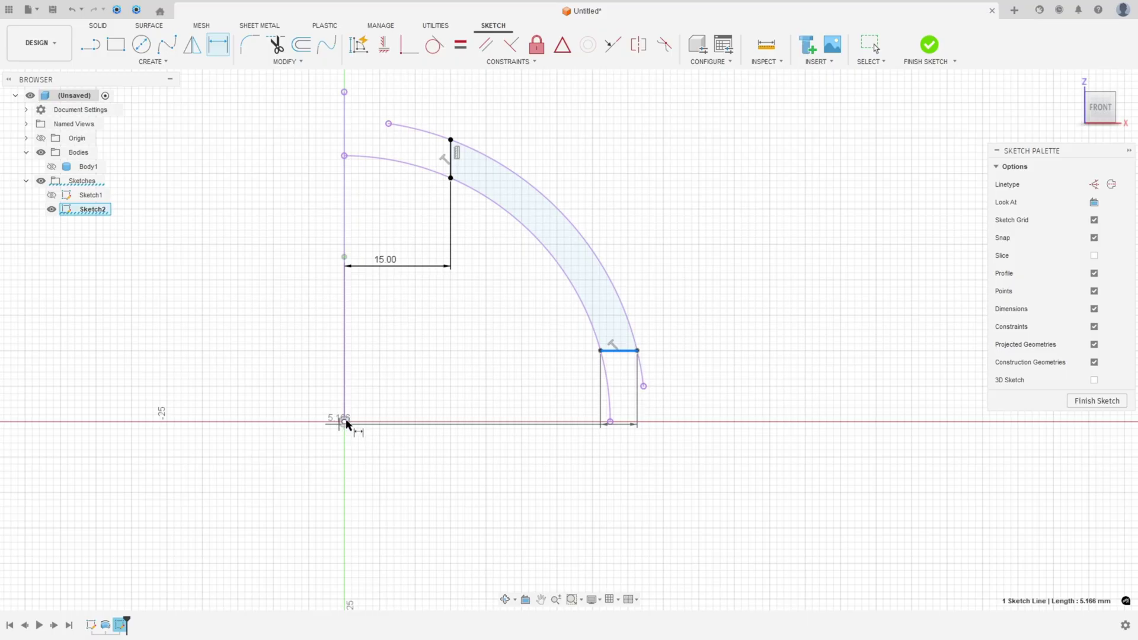
{"action": "left_click", "coordinate": [693, 391]}
{"action": "type", "text": "10"}
{"action": "key", "text": "Return"}
{"action": "key", "text": "Escape"}
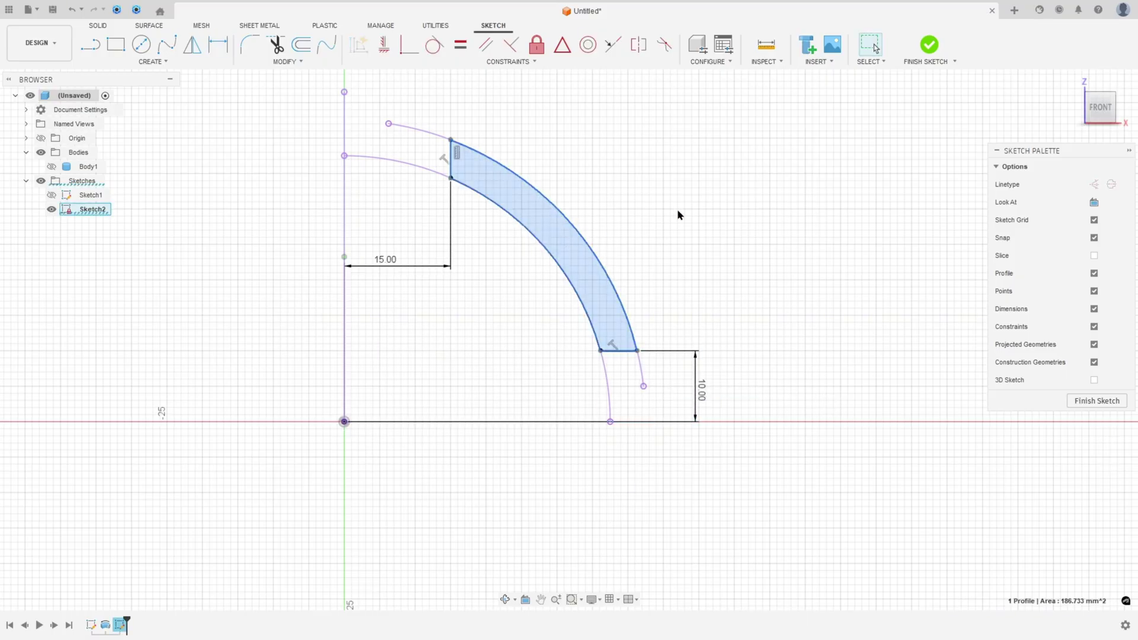
{"action": "left_click", "coordinate": [929, 46]}
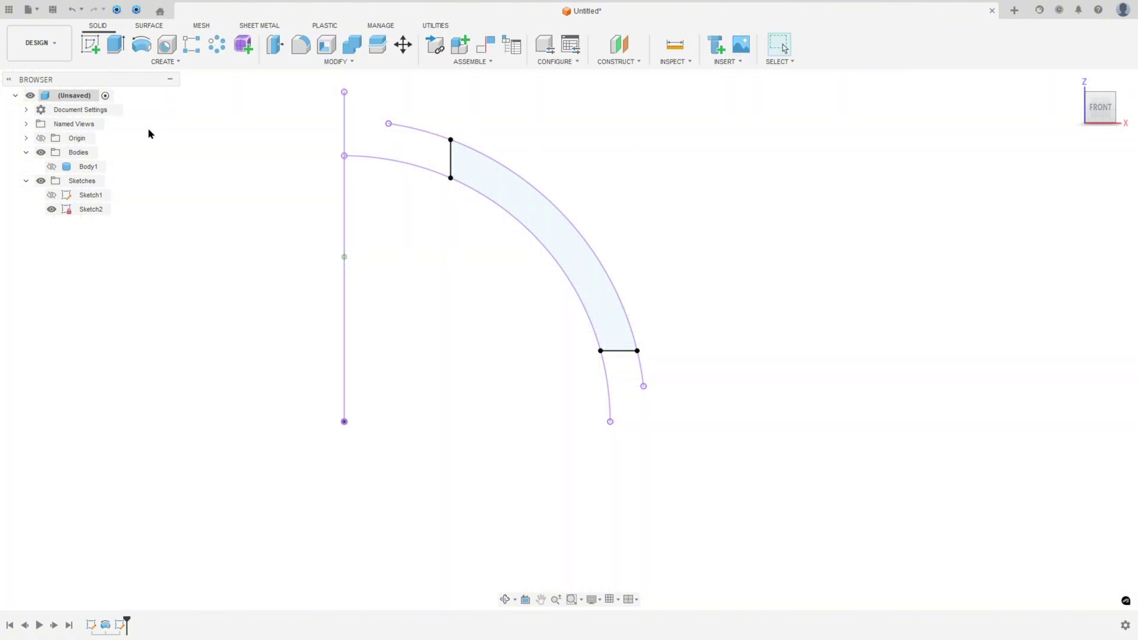
Revolve the window profile about the vertical sketch line, show Body1, and set Extent Type to Partial.
{"action": "left_click", "coordinate": [142, 47]}
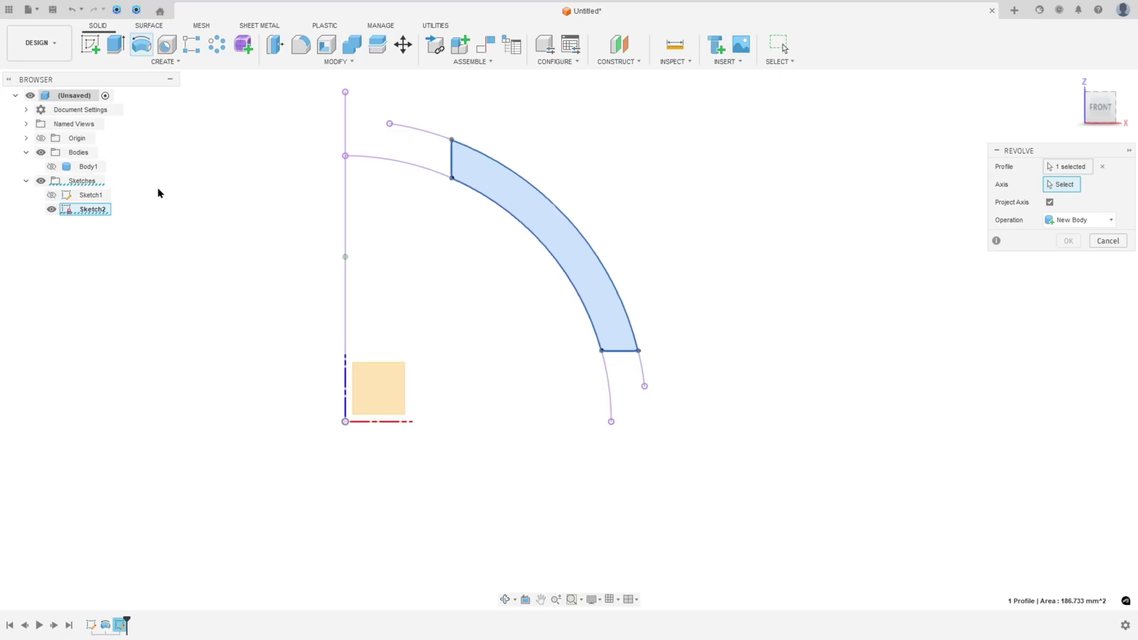
{"action": "left_click", "coordinate": [350, 370]}
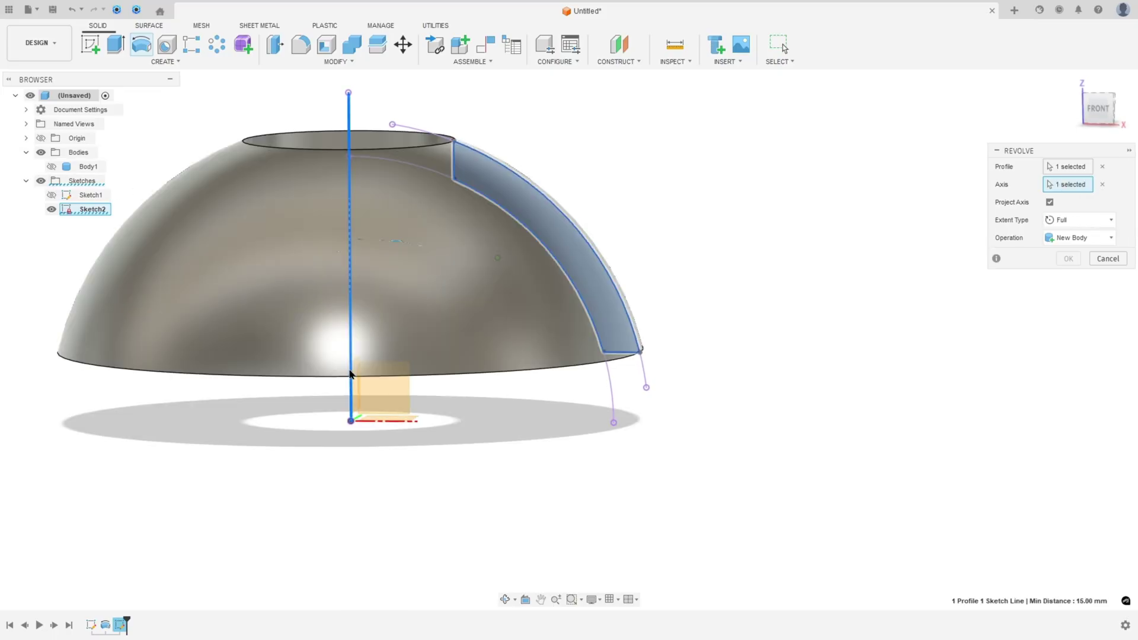
{"action": "left_click", "coordinate": [52, 168]}
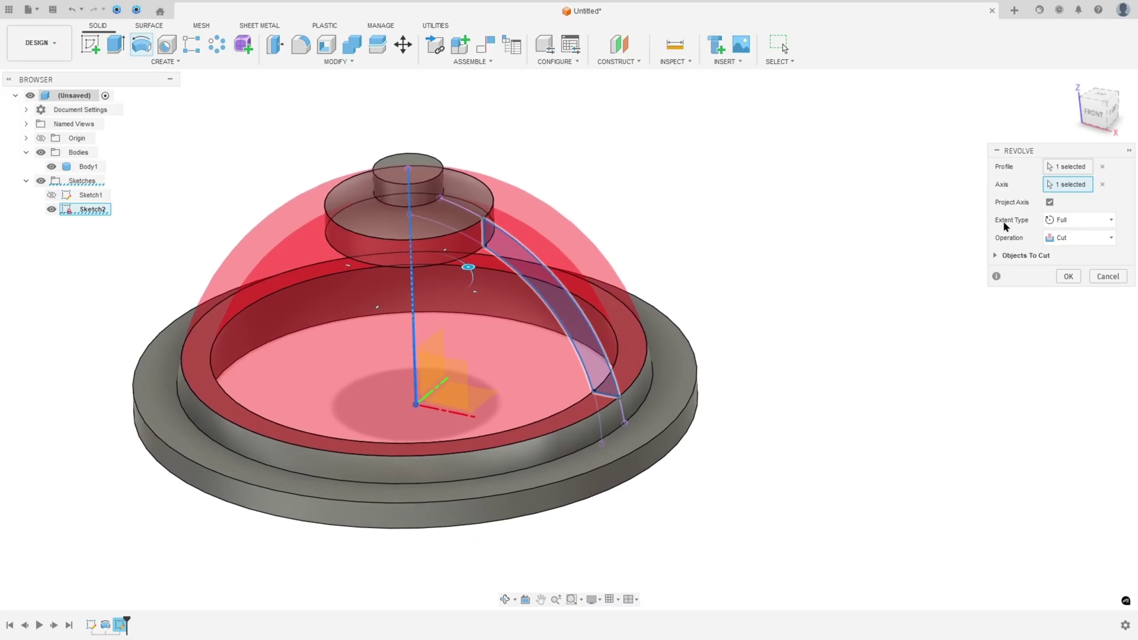
{"action": "left_click", "coordinate": [1048, 220]}
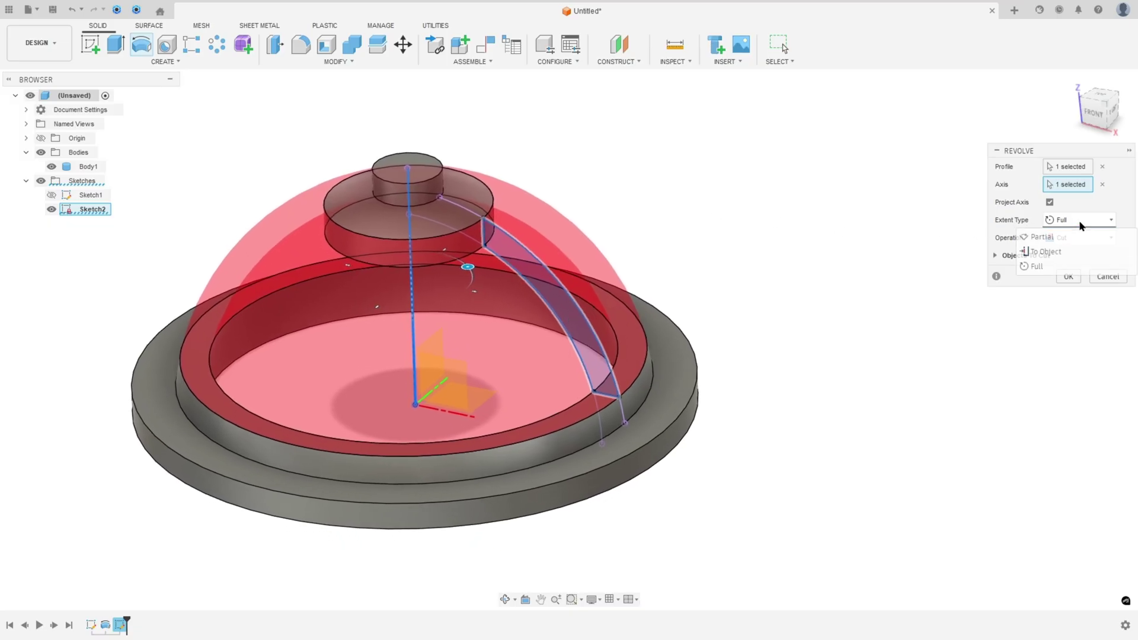
{"action": "left_click", "coordinate": [1052, 236]}
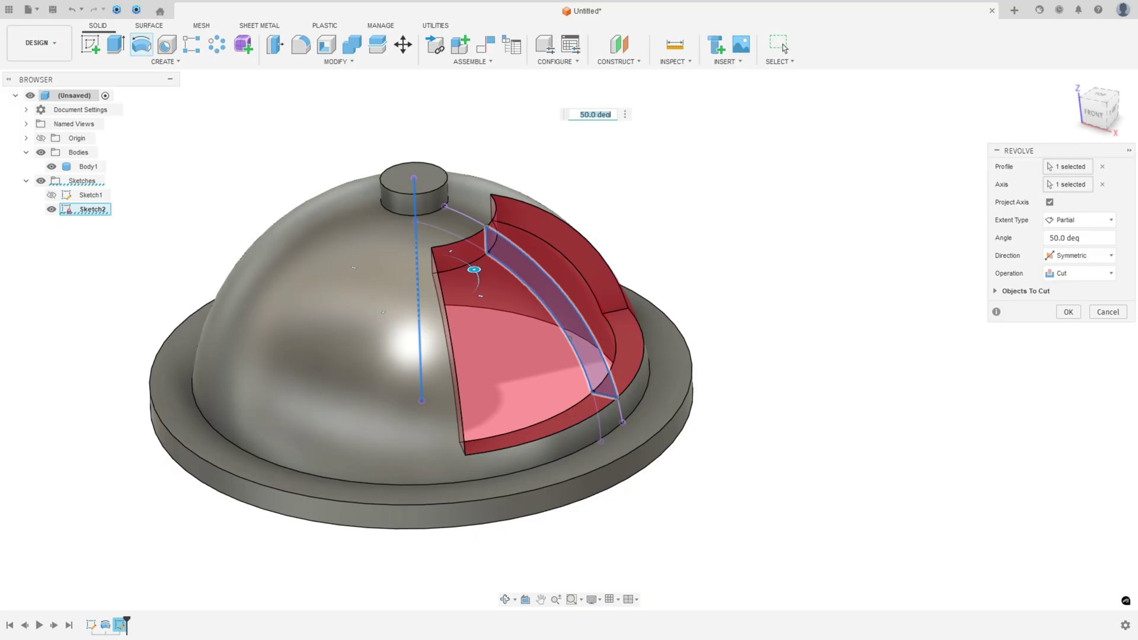
{"action": "key", "text": "alt+Tab"}
{"action": "scroll", "coordinate": [578, 305], "scroll_direction": "up", "scroll_amount": 5}
Strike through the 50 in the 3-50° dimension and draw a red arrow beside section arrow A.
{"action": "left_click_drag", "start_coordinate": [611, 243], "coordinate": [604, 288]}
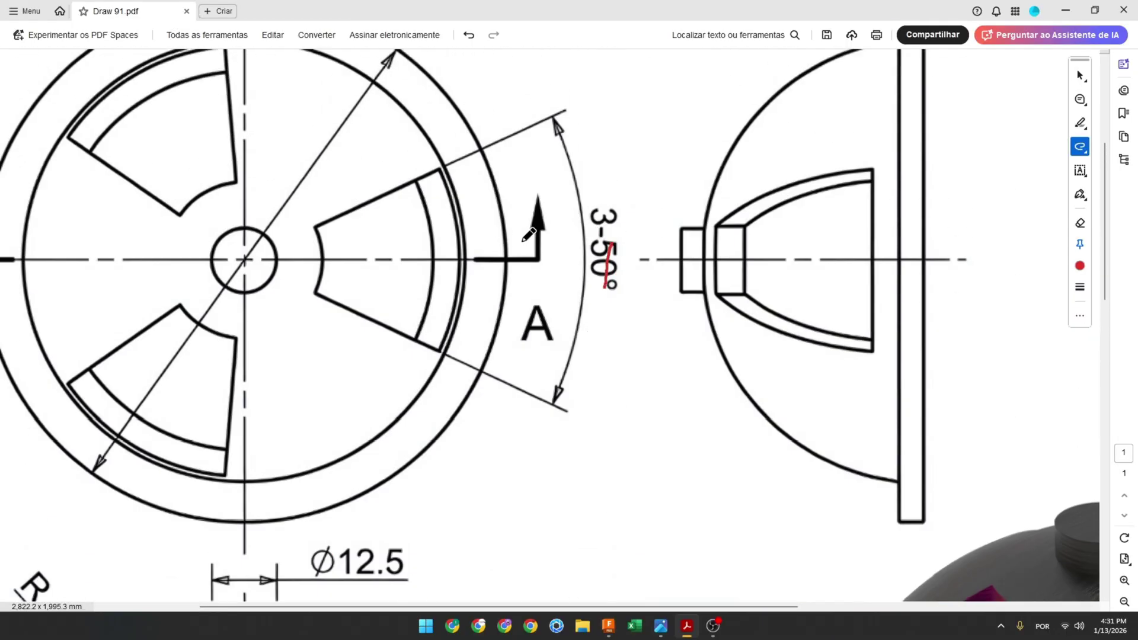
{"action": "left_click_drag", "start_coordinate": [522, 245], "coordinate": [514, 201]}
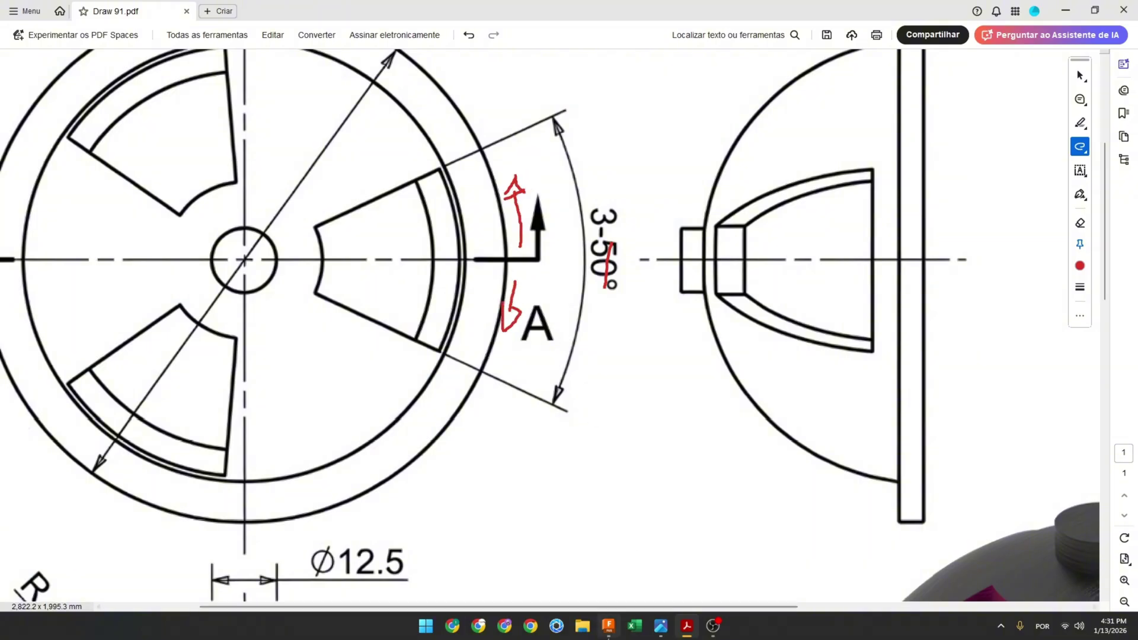
{"action": "left_click", "coordinate": [609, 626]}
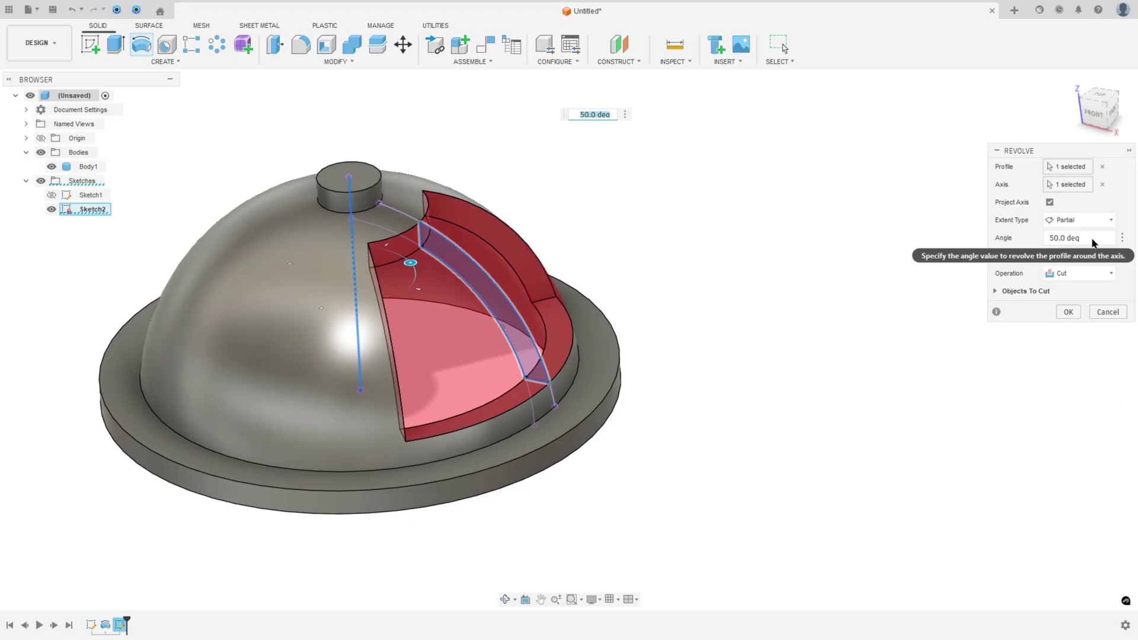
Cut the window with a symmetric partial revolve of 25° each side.
{"action": "left_click", "coordinate": [1048, 239]}
{"action": "type", "text": "2"}
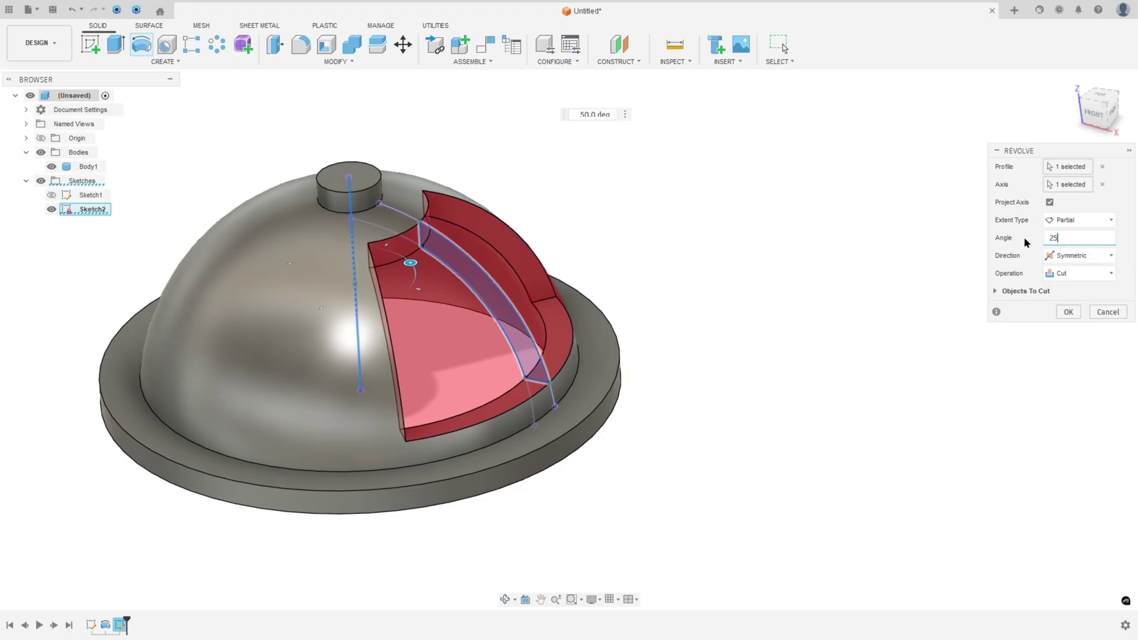
{"action": "type", "text": "5"}
{"action": "left_click", "coordinate": [1065, 256]}
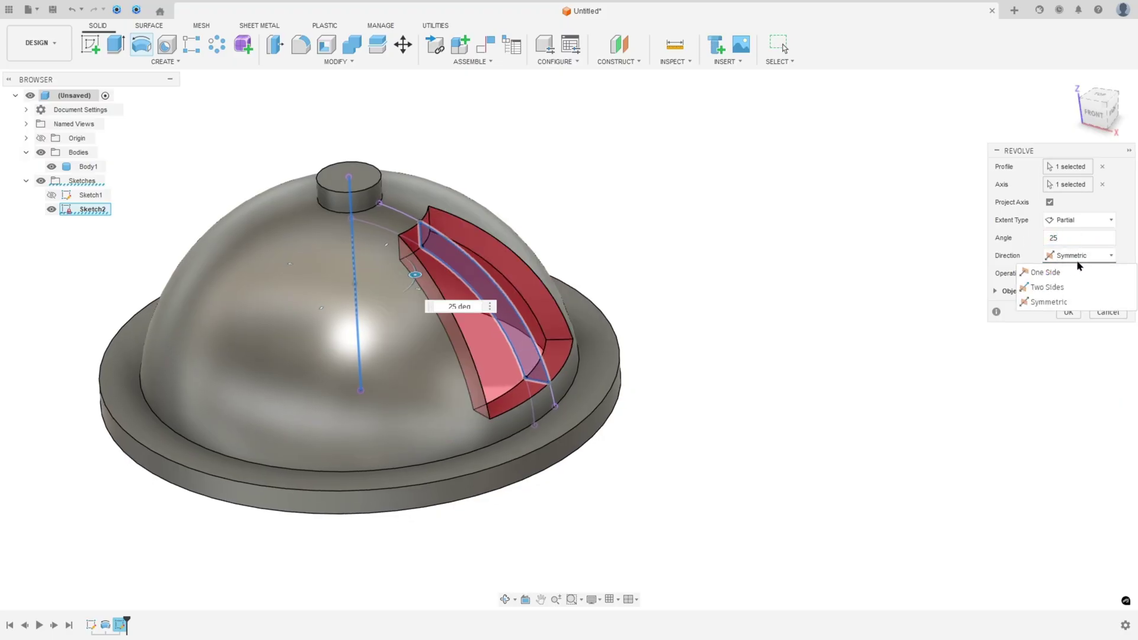
{"action": "left_click", "coordinate": [1078, 258]}
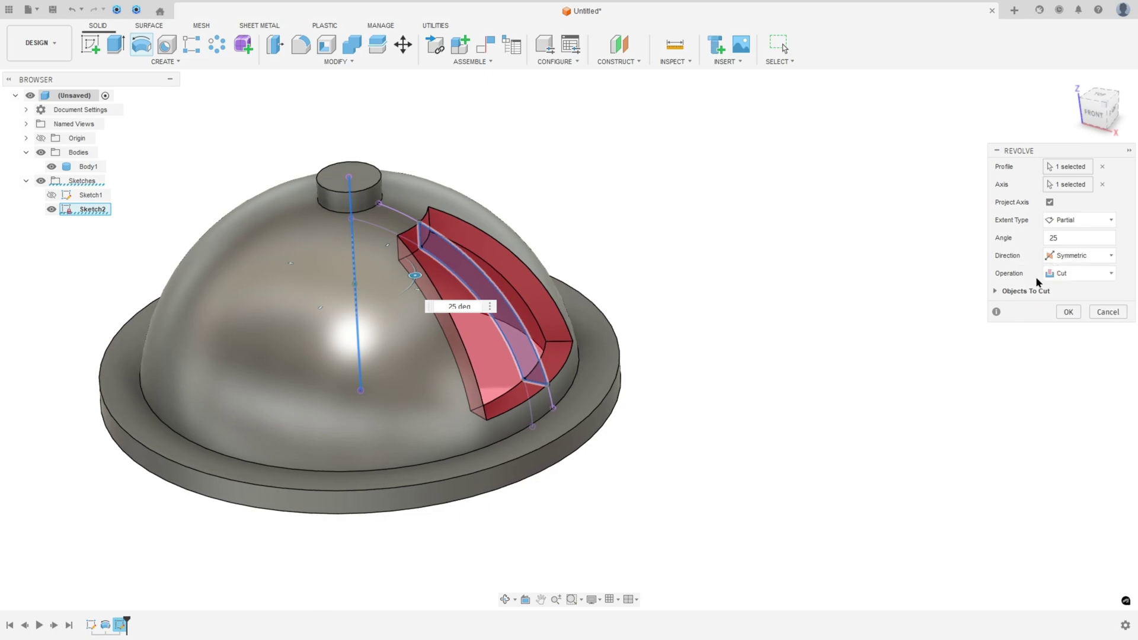
{"action": "left_click", "coordinate": [1068, 312]}
{"action": "middle_click_drag", "start_coordinate": [694, 199], "coordinate": [664, 95], "text": "shift"}
Measure a side face of the new window cut.
{"action": "left_click", "coordinate": [674, 44]}
{"action": "left_click", "coordinate": [523, 283]}
{"action": "middle_click_drag", "start_coordinate": [523, 283], "coordinate": [544, 318], "text": "shift"}
{"action": "left_click", "coordinate": [447, 286]}
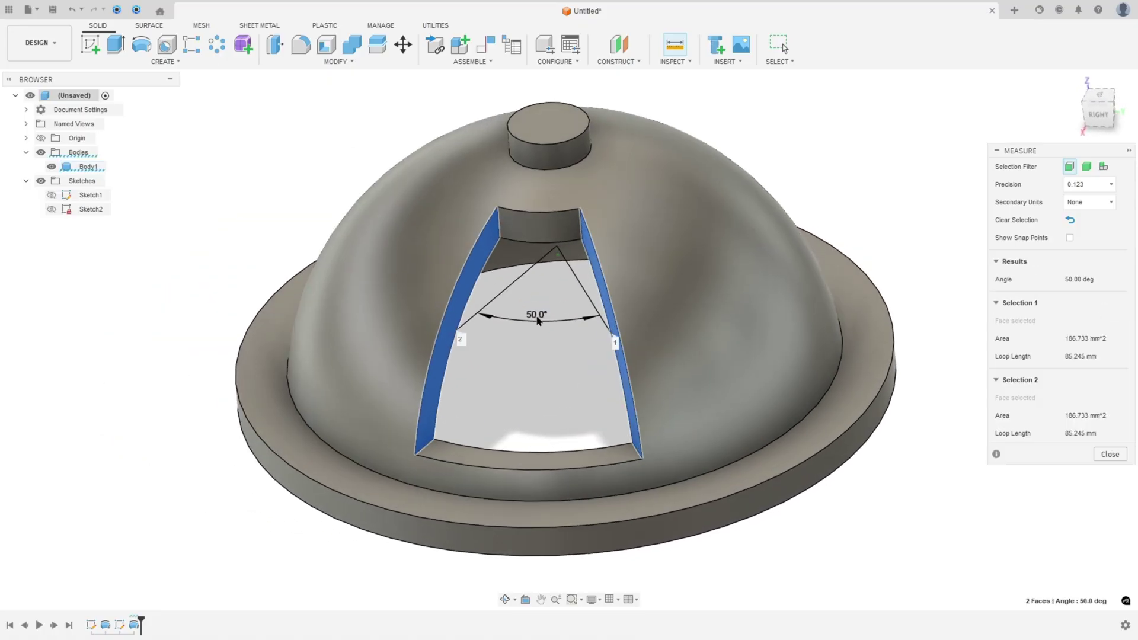
{"action": "left_click", "coordinate": [1075, 83]}
{"action": "left_click", "coordinate": [1070, 220]}
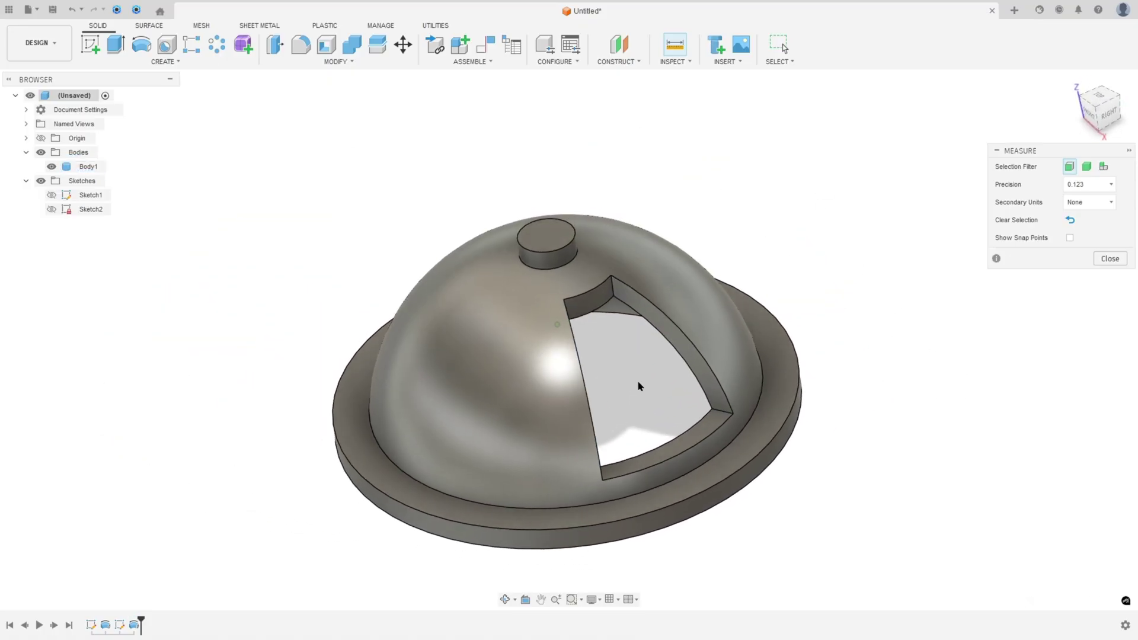
{"action": "middle_click_drag", "start_coordinate": [680, 360], "coordinate": [623, 272], "text": "shift"}
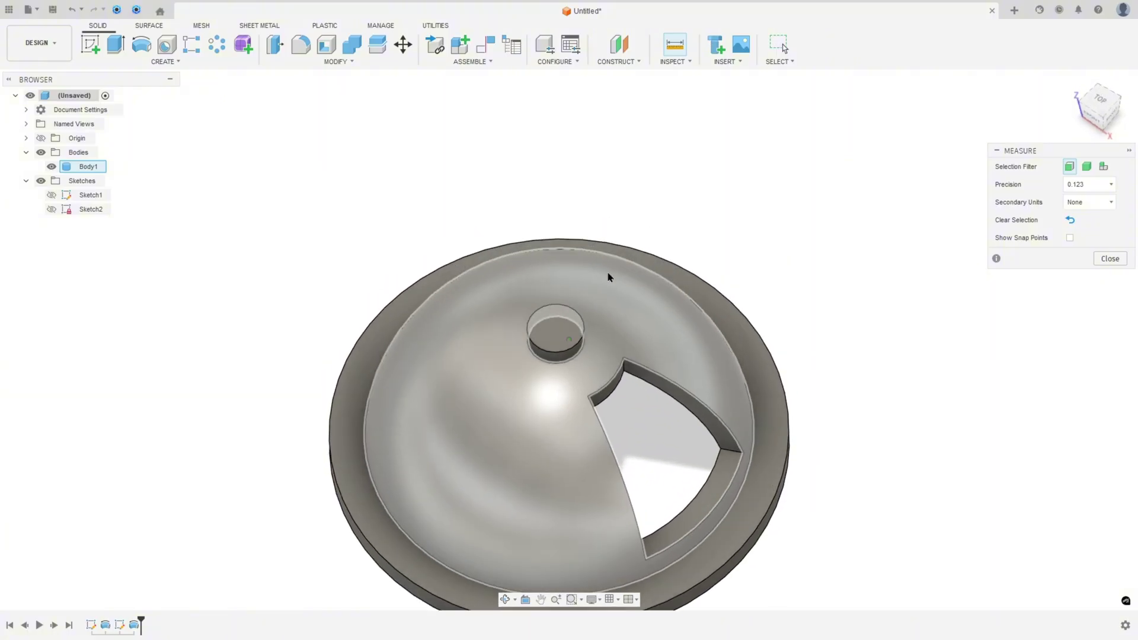
{"action": "middle_click_drag", "start_coordinate": [405, 400], "coordinate": [318, 232], "text": "shift"}
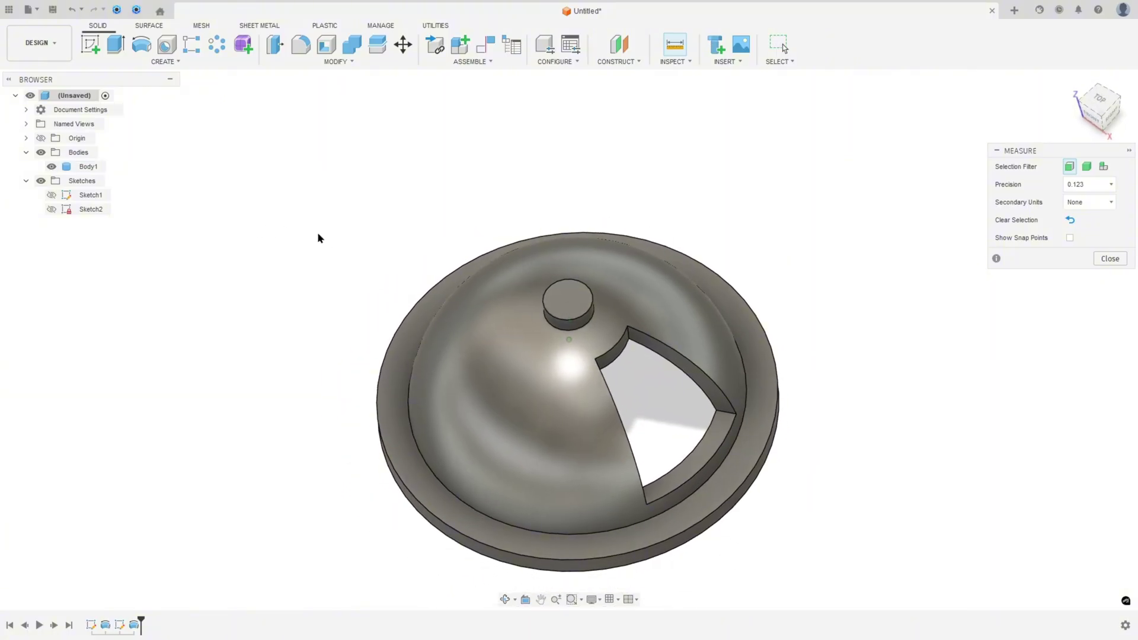
Circular-pattern the Revolve2 window cut 3 times around the top boss's circular edge.
{"action": "left_click", "coordinate": [218, 51]}
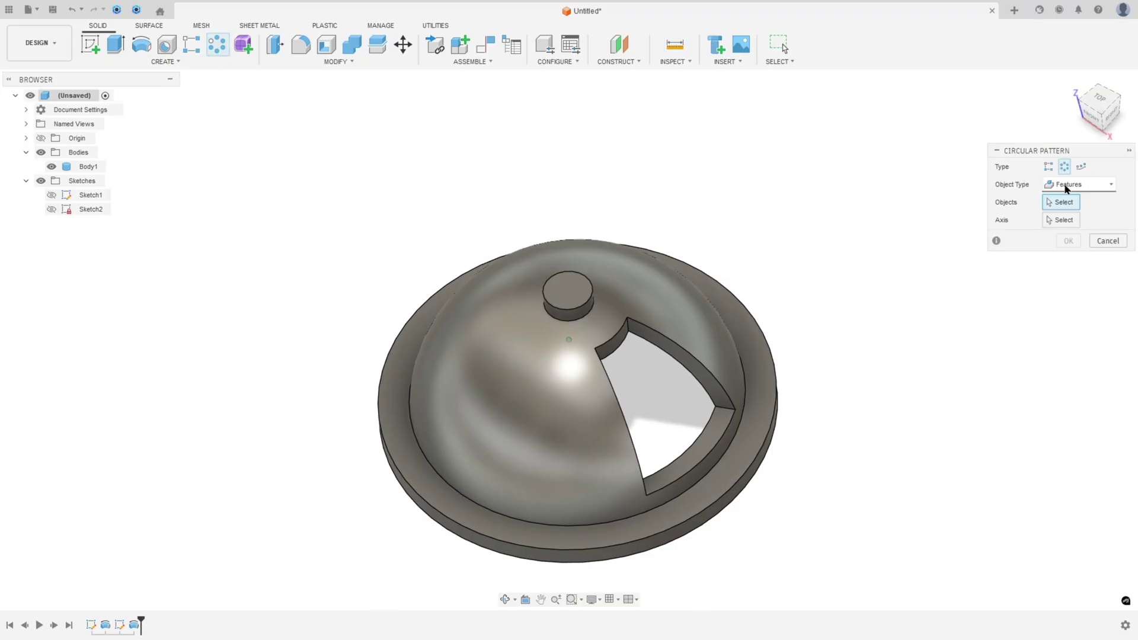
{"action": "left_click", "coordinate": [1065, 188]}
{"action": "left_click", "coordinate": [1050, 234]}
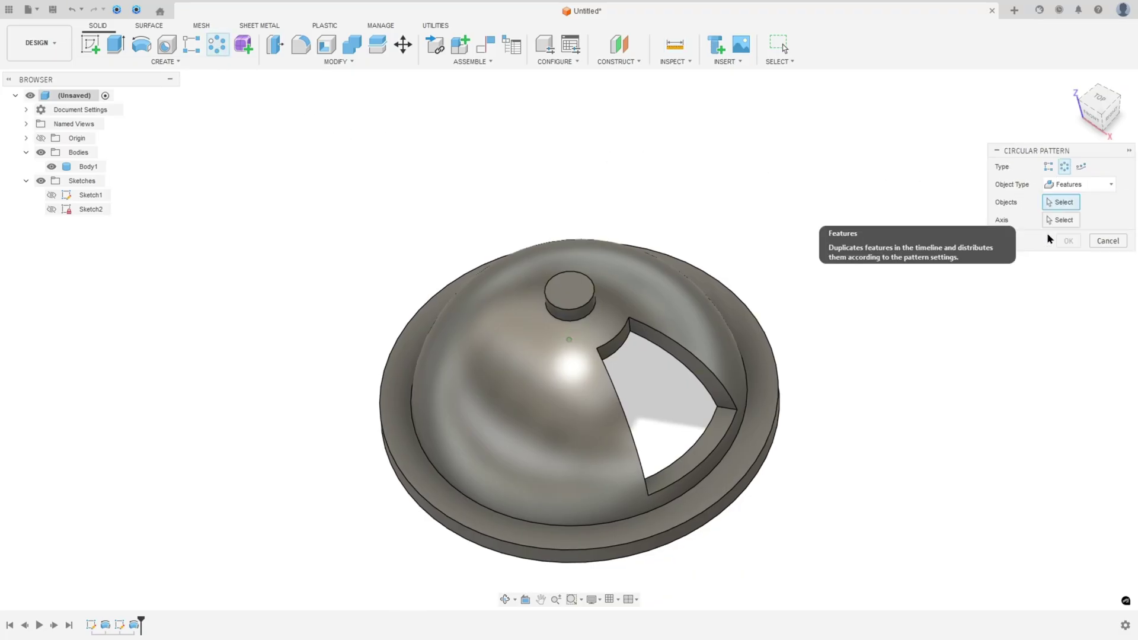
{"action": "left_click", "coordinate": [134, 625]}
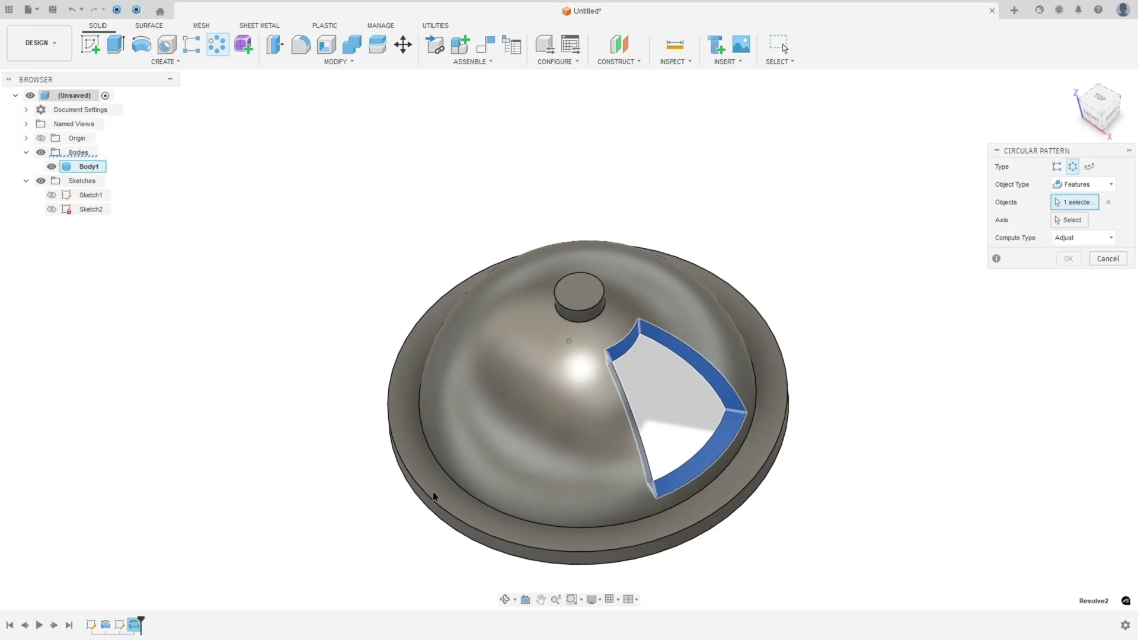
{"action": "left_click", "coordinate": [1071, 220]}
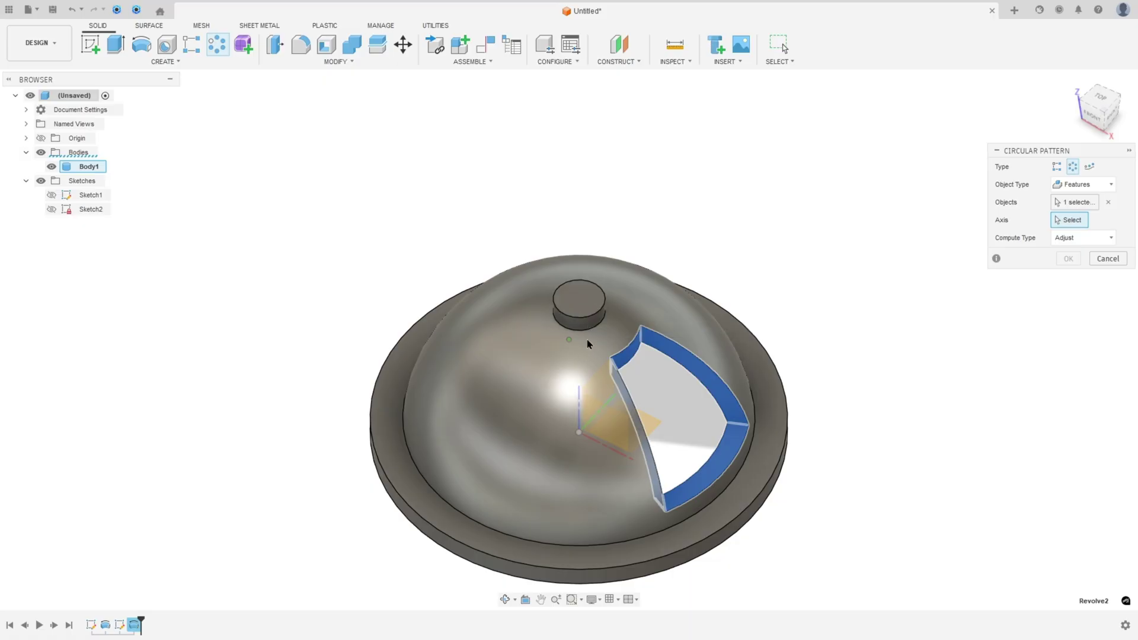
{"action": "left_click", "coordinate": [591, 319]}
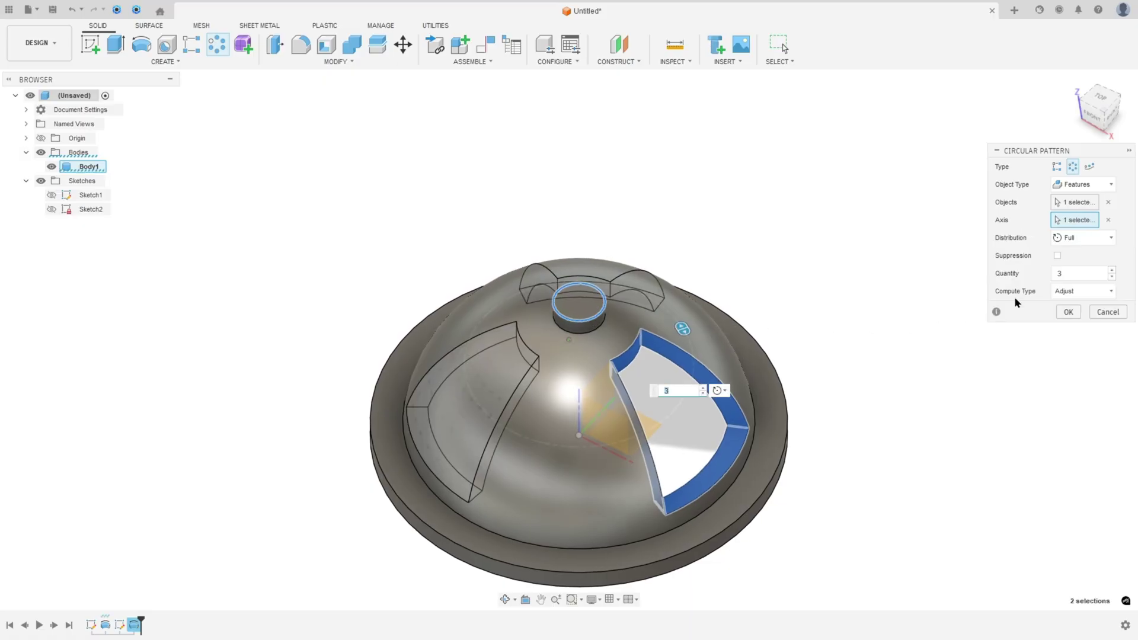
{"action": "left_click", "coordinate": [1068, 312]}
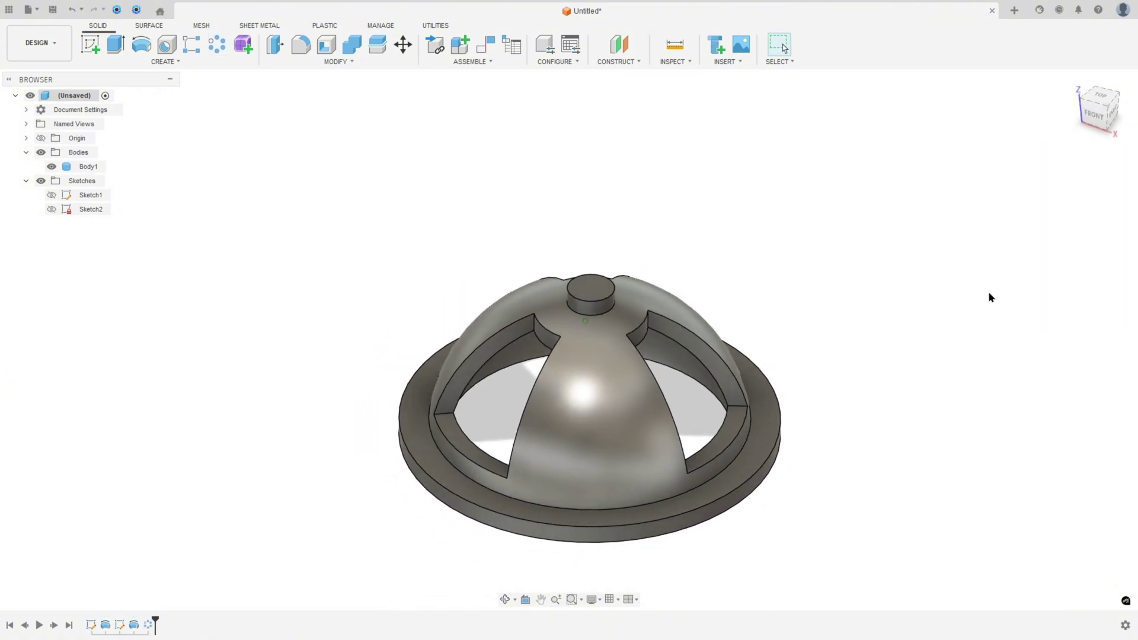